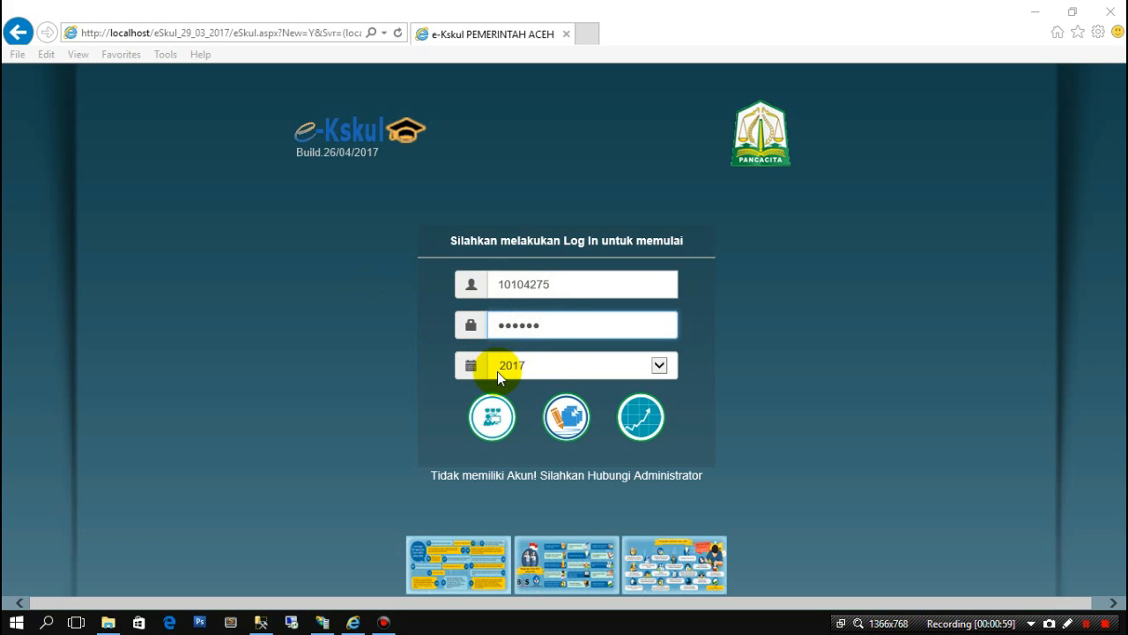
- Log in to e-Kskul for fiscal year 2017 to reach the Penatausahaan main page
{"action": "left_click", "coordinate": [647, 420]}
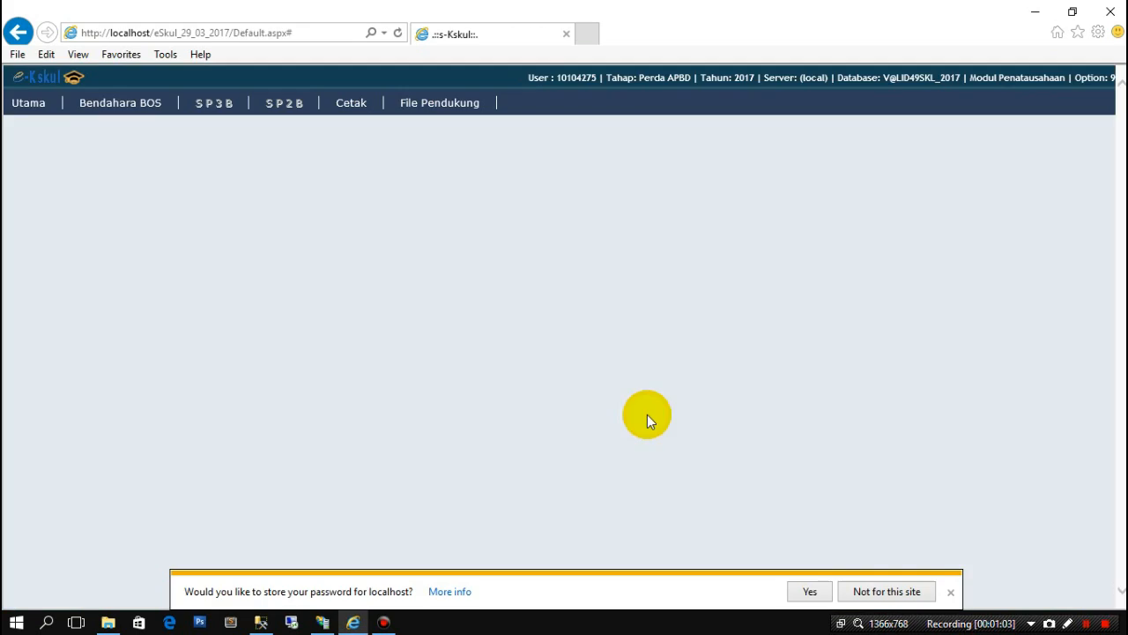
- Decline saving the password and go to Bendahara BOS > Belanja (BPK page)
{"action": "left_click", "coordinate": [950, 592]}
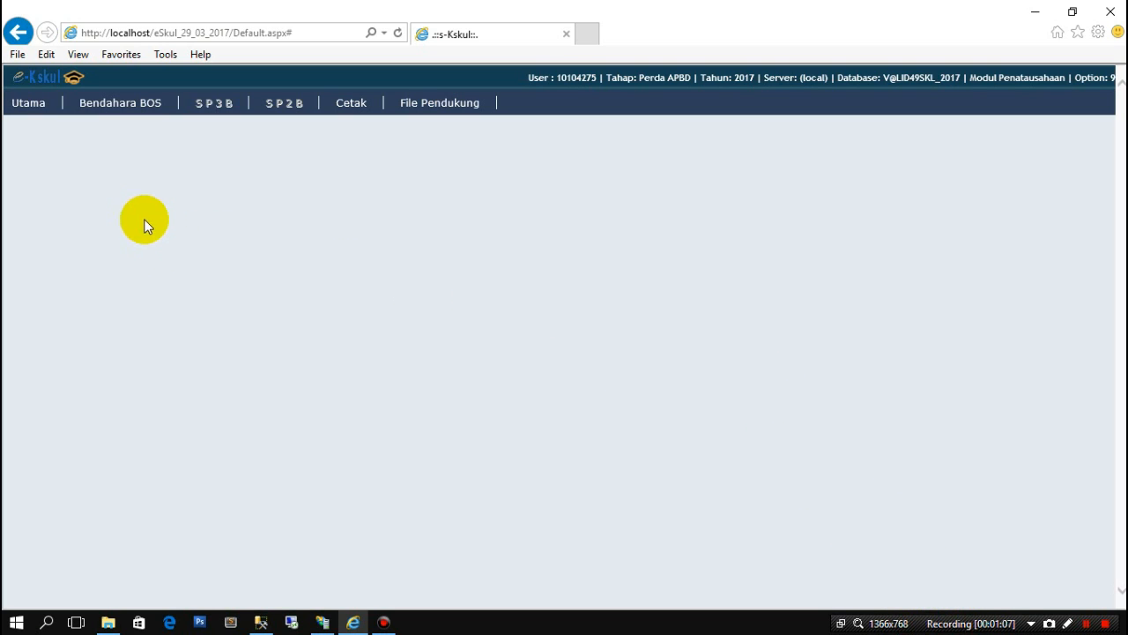
{"action": "mouse_move", "coordinate": [126, 111]}
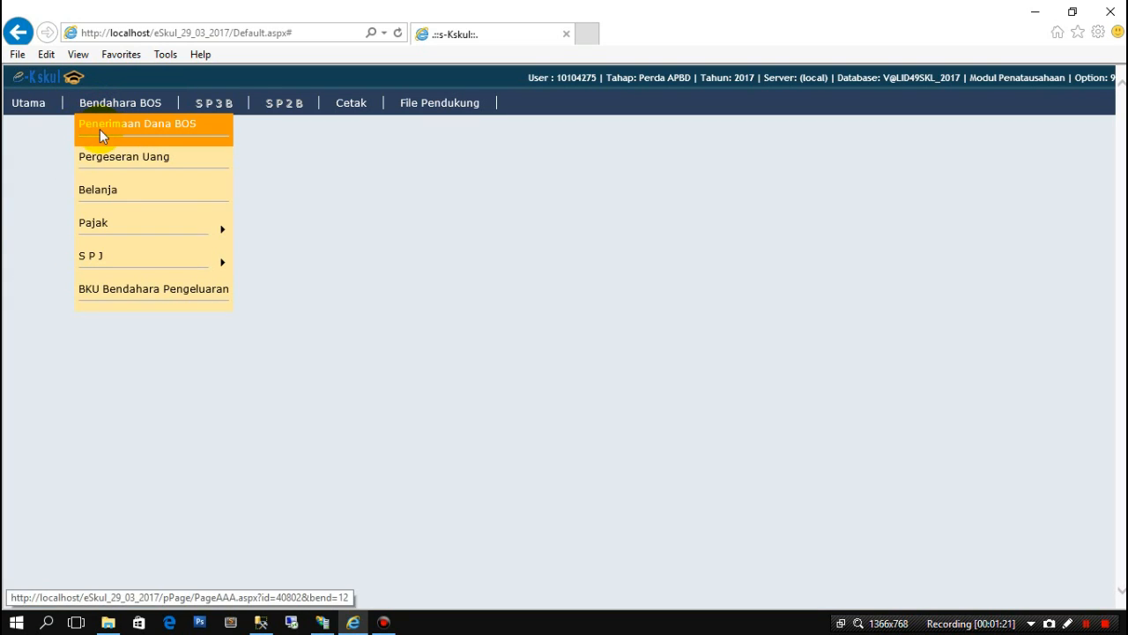
{"action": "left_click", "coordinate": [97, 196]}
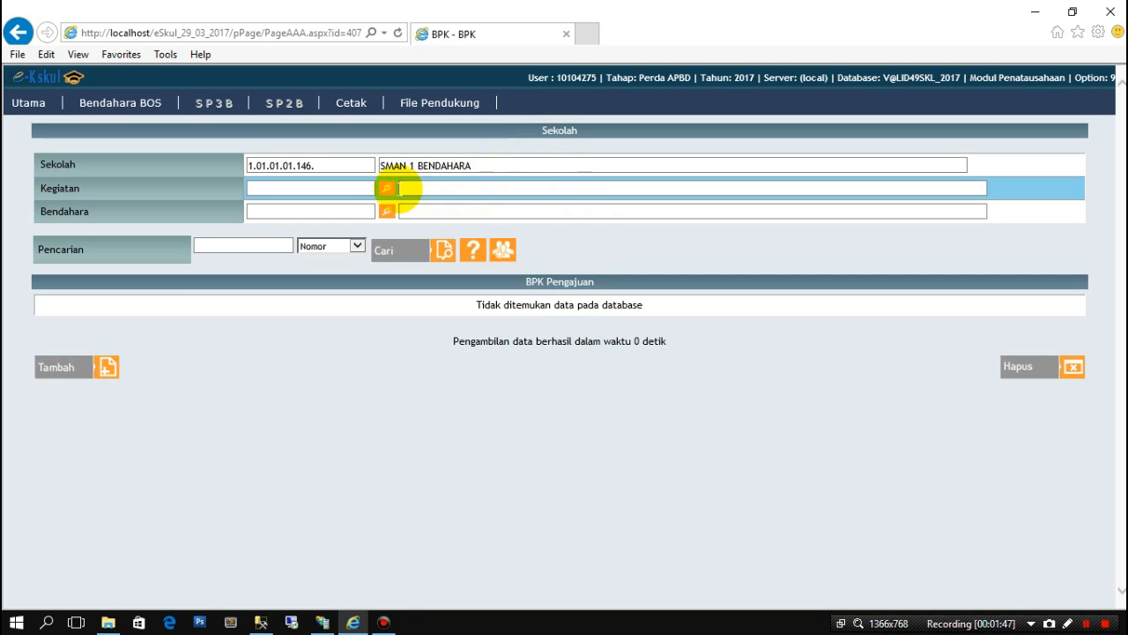
- Choose Kegiatan 1.01.01.01.001.04.09 Pembelian Alat Multi Media under Pengembangan Sarana dan Prasarana
{"action": "left_click", "coordinate": [386, 190]}
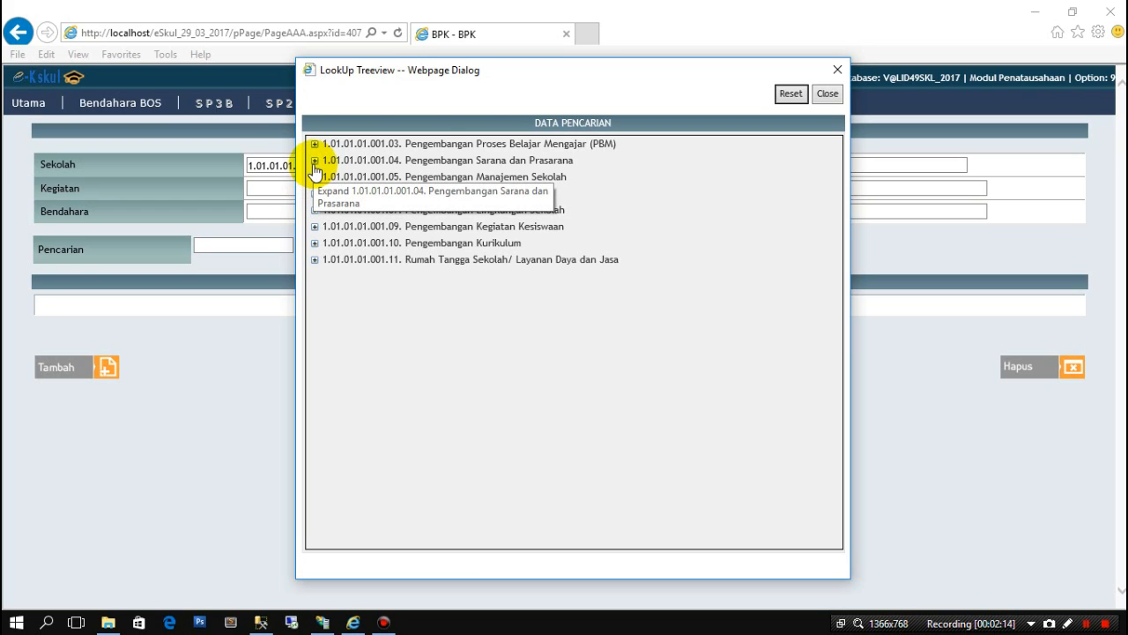
{"action": "left_click", "coordinate": [314, 162]}
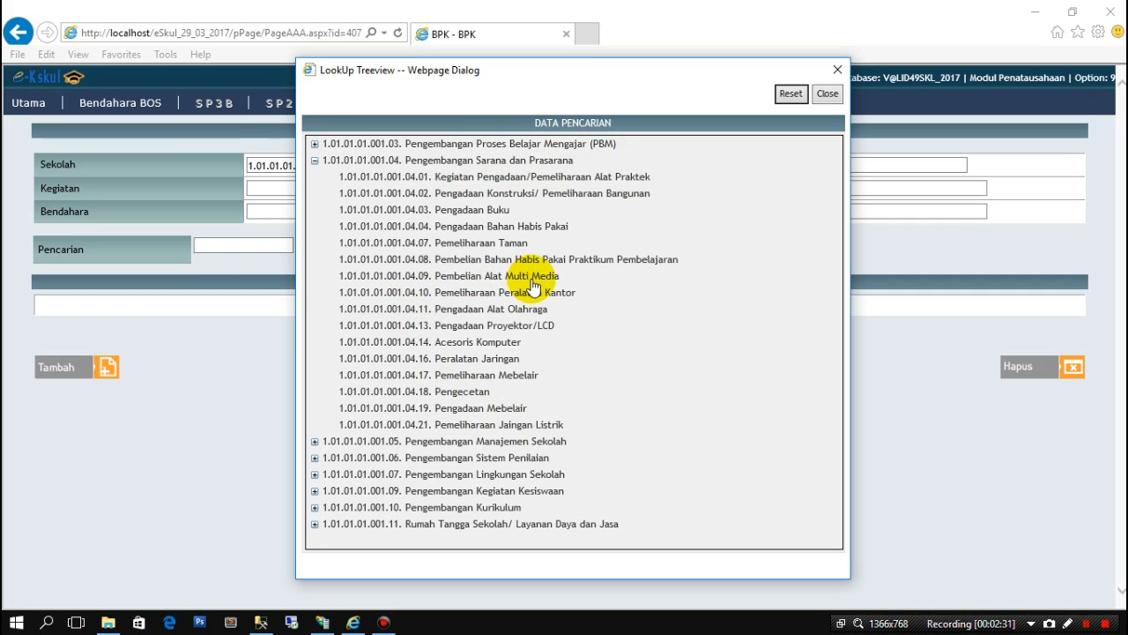
{"action": "left_click", "coordinate": [440, 277]}
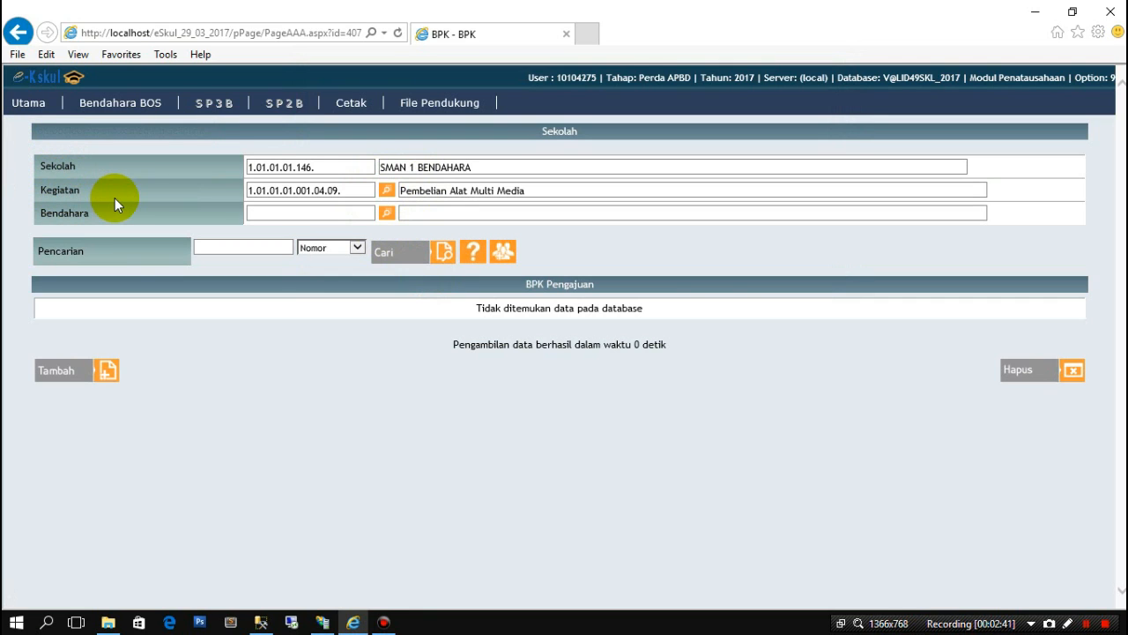
- Select Bendahara Pengeluaran Pembantu as treasurer and start a new BPK entry
{"action": "left_click", "coordinate": [386, 215]}
{"action": "left_click", "coordinate": [324, 286]}
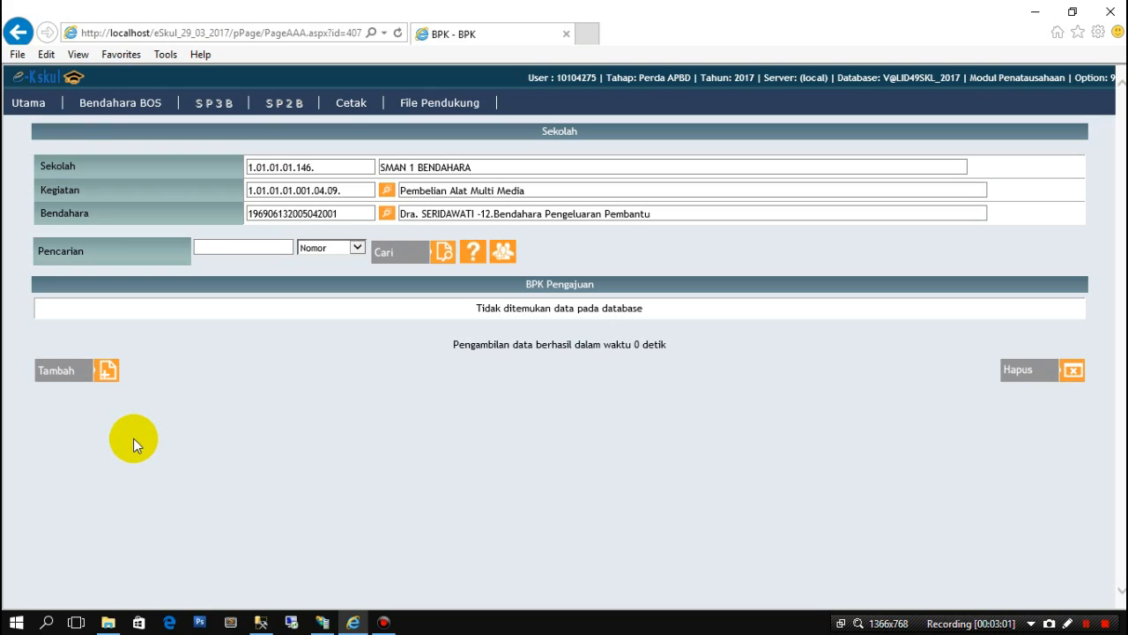
{"action": "left_click", "coordinate": [95, 372]}
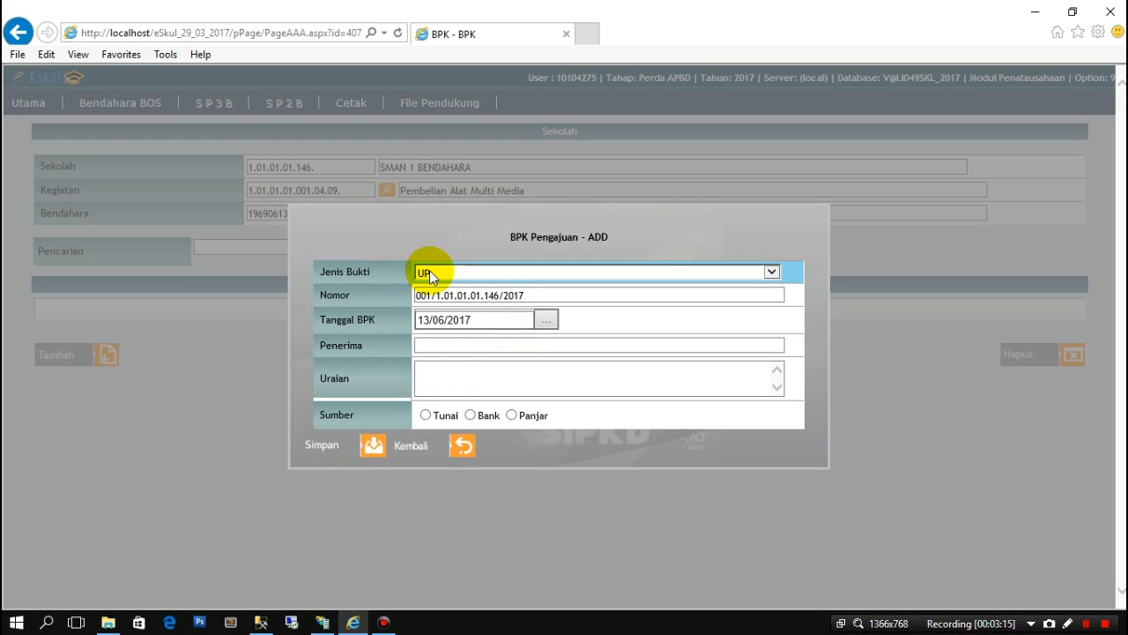
- Set the new BPK's Tanggal BPK to 15 February 2017 using the calendar
{"action": "left_click", "coordinate": [546, 321]}
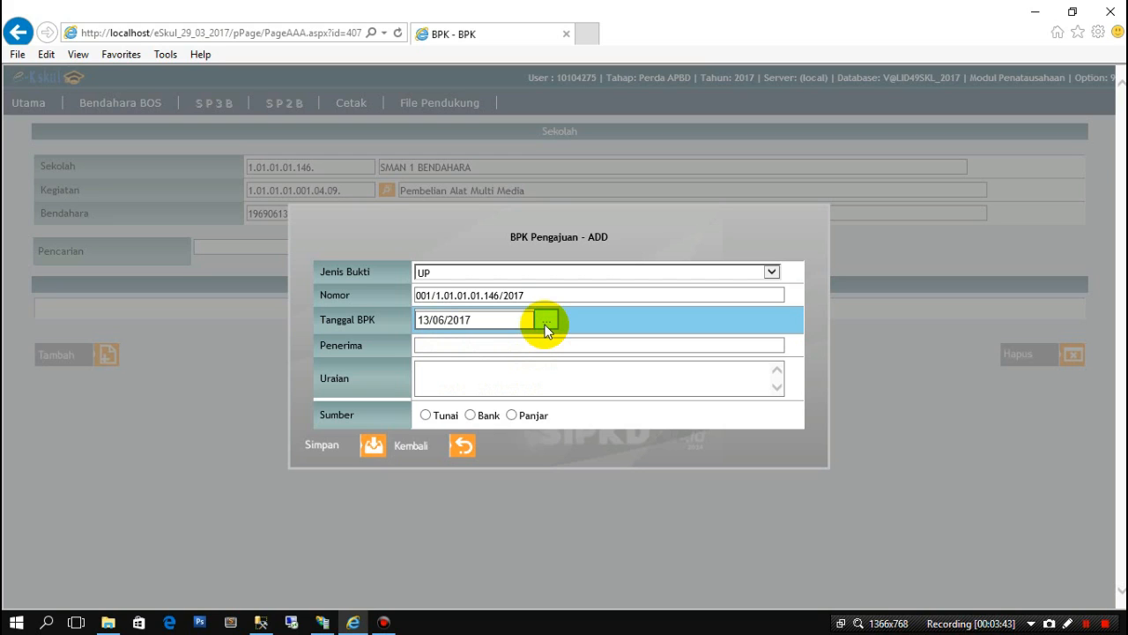
{"action": "left_click", "coordinate": [545, 321]}
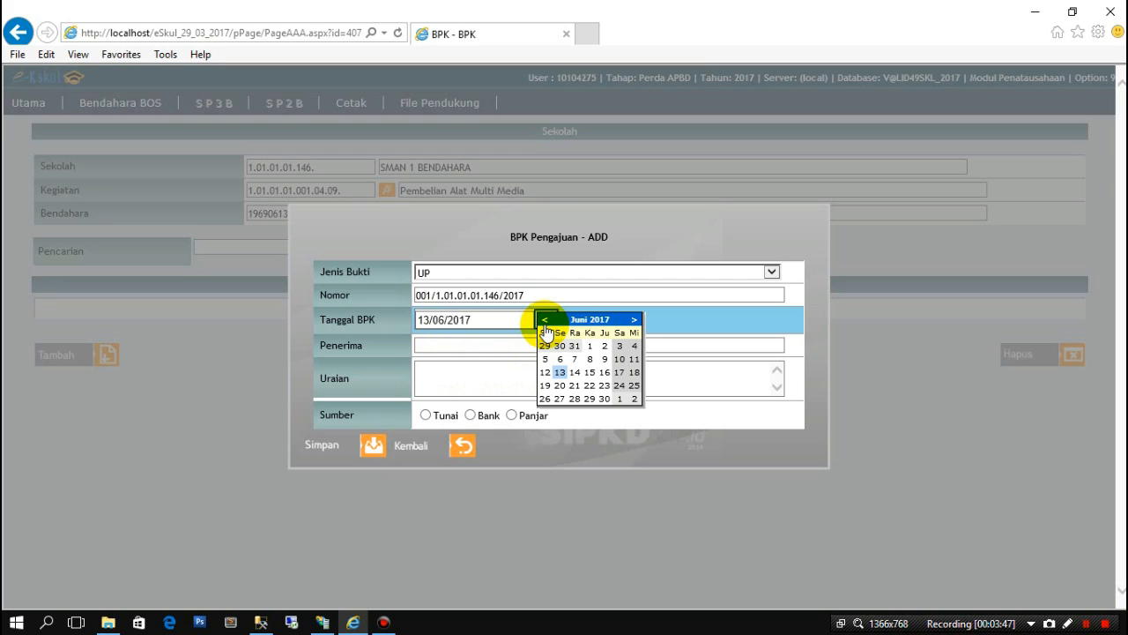
{"action": "left_click", "coordinate": [585, 320]}
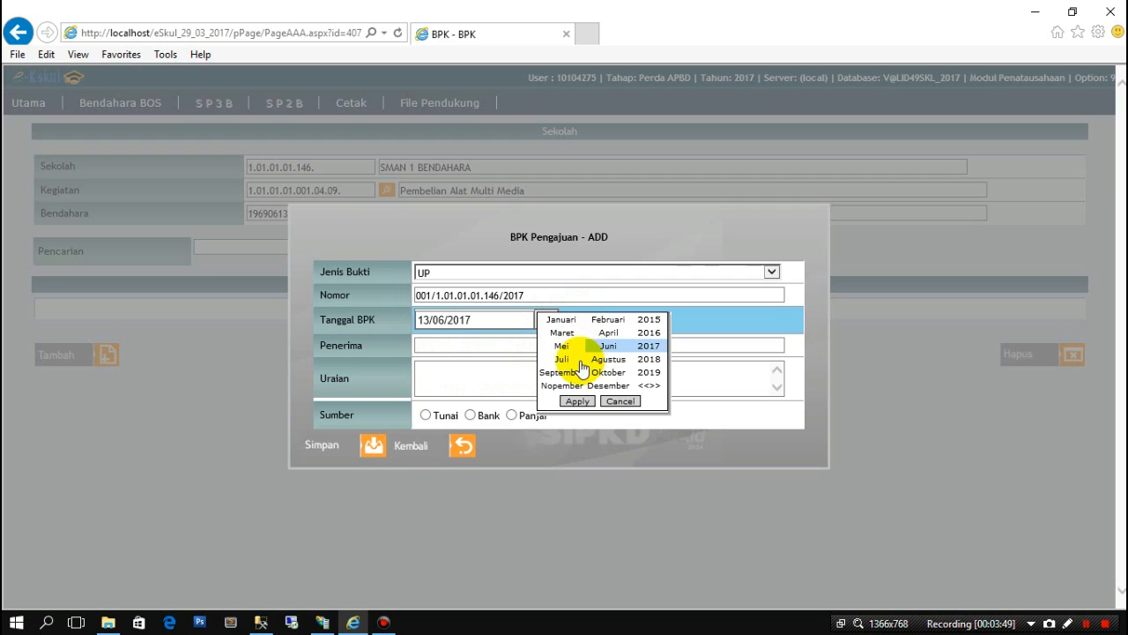
{"action": "left_click", "coordinate": [607, 319]}
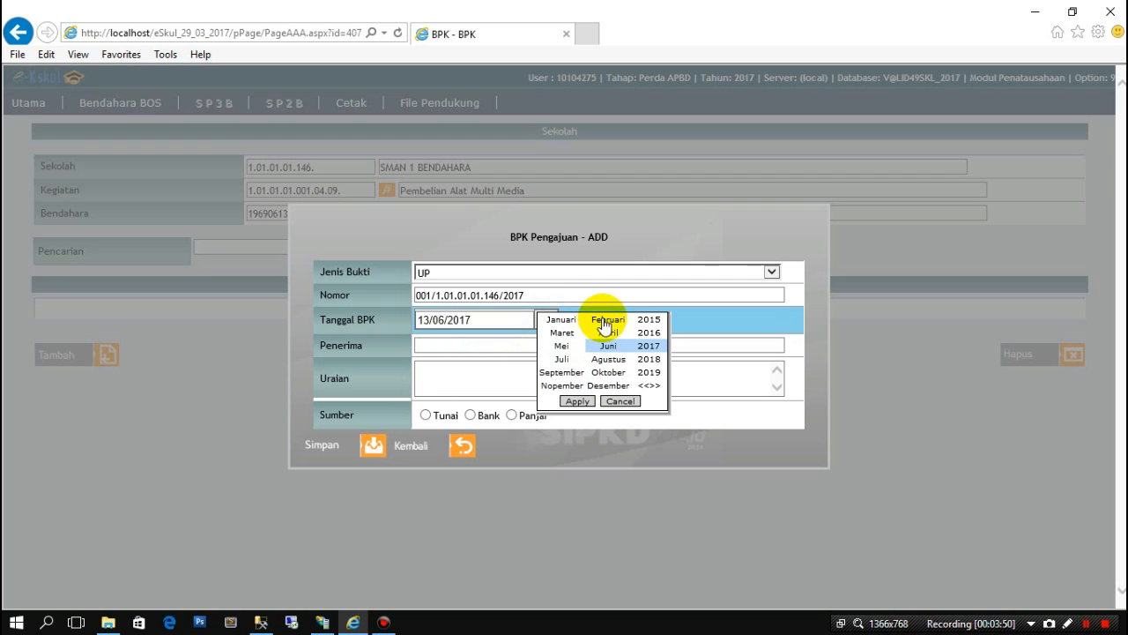
{"action": "left_click", "coordinate": [577, 402]}
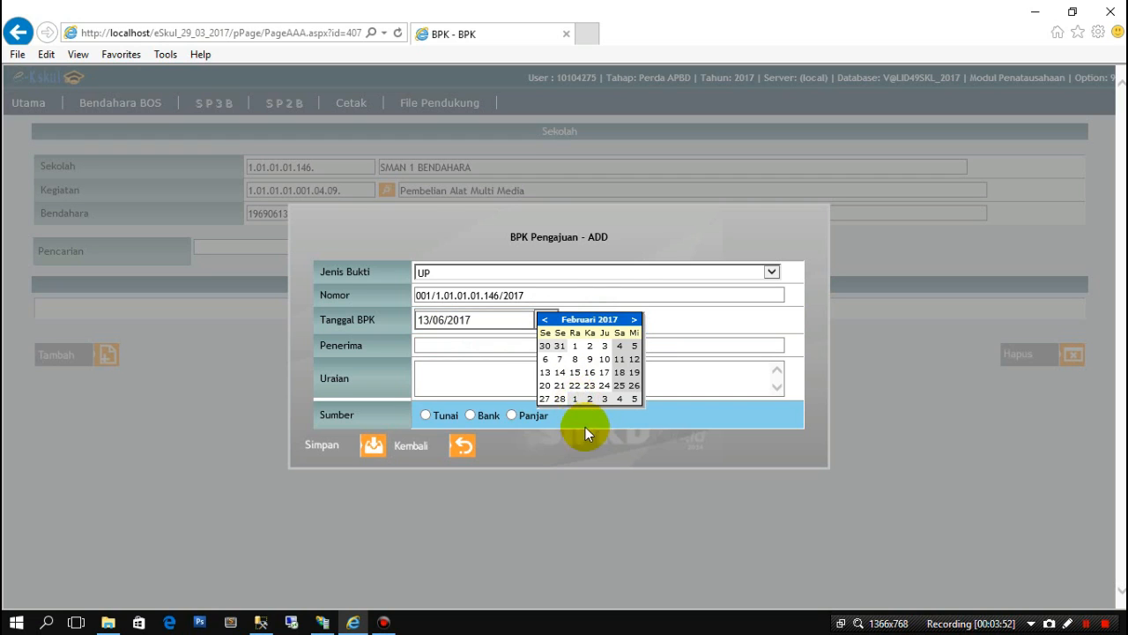
{"action": "left_click", "coordinate": [575, 372]}
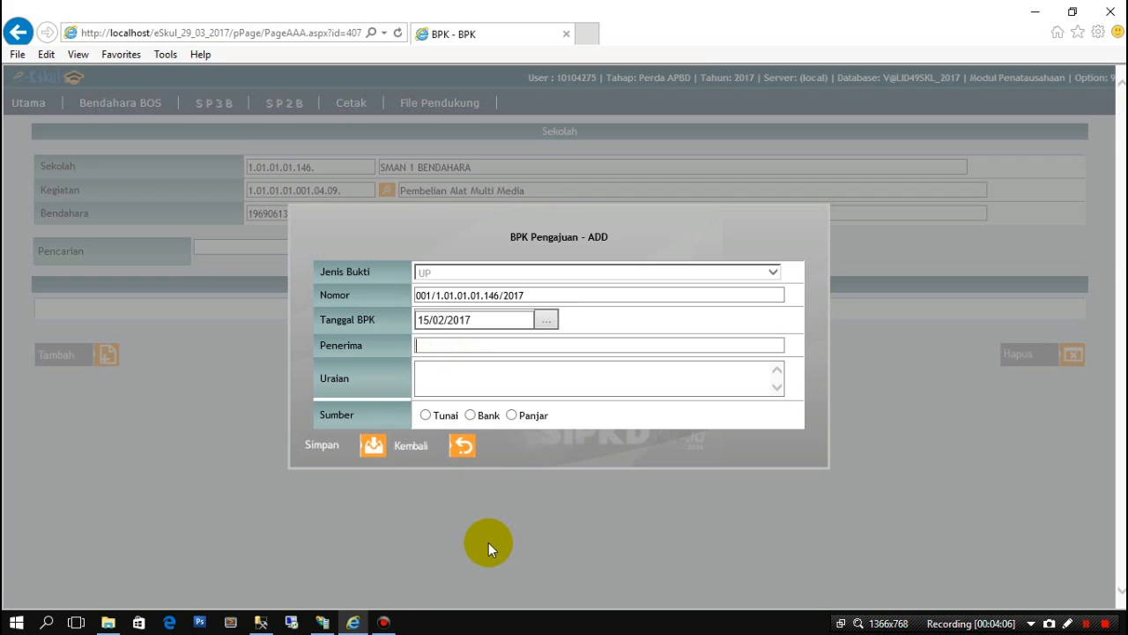
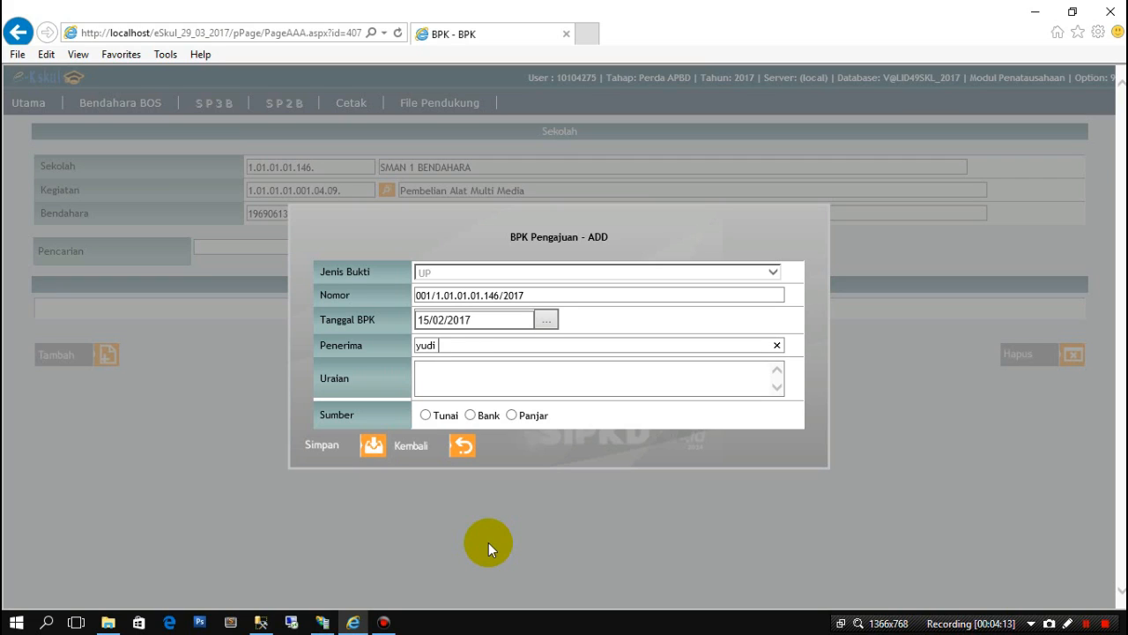
- Enter the recipient's name followed by (Teknocom) in the Penerima field
{"action": "left_click", "coordinate": [490, 371]}
{"action": "left_click", "coordinate": [496, 346]}
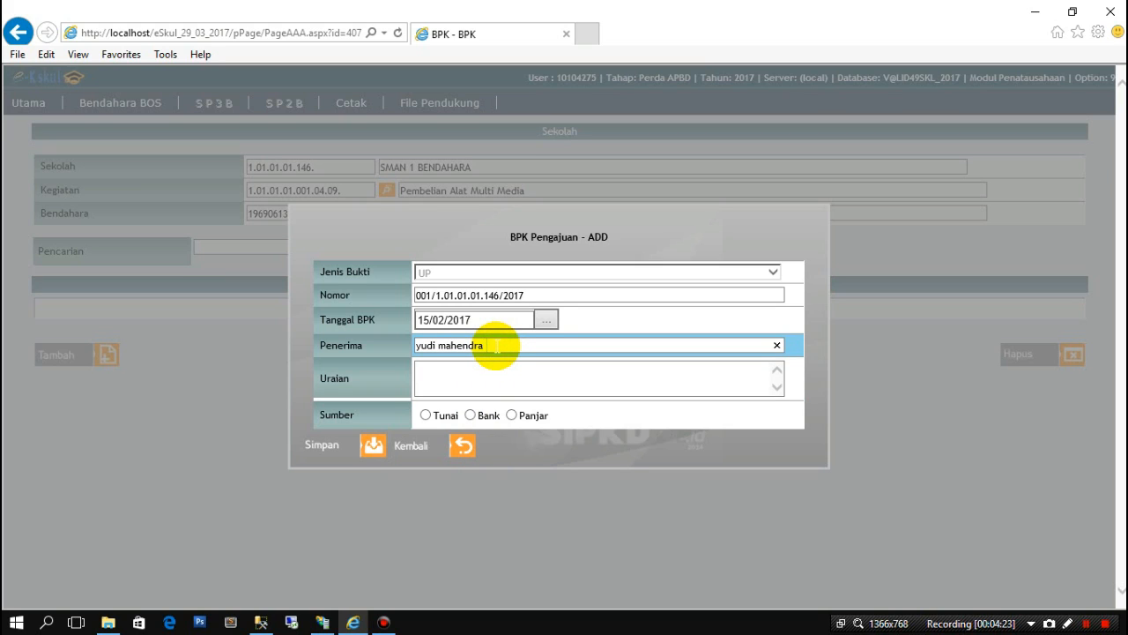
{"action": "type", "text": "(Teknocom)"}
- Fill Uraian with 'Belanja Alat Multi Media', correcting the typos
{"action": "left_click", "coordinate": [496, 374]}
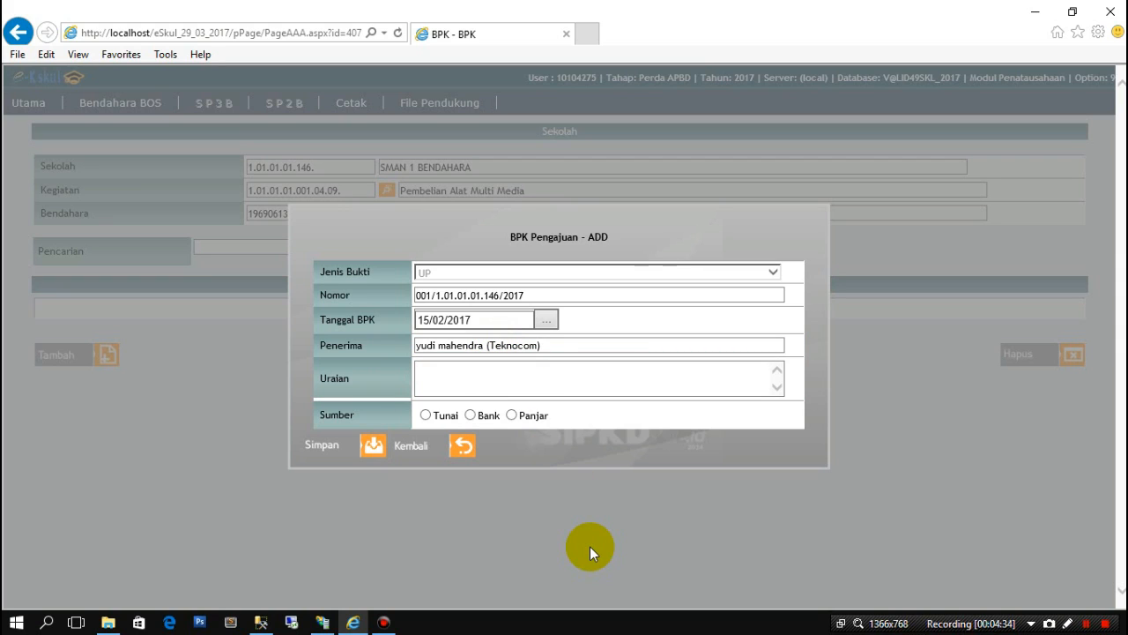
{"action": "type", "text": "Be;"}
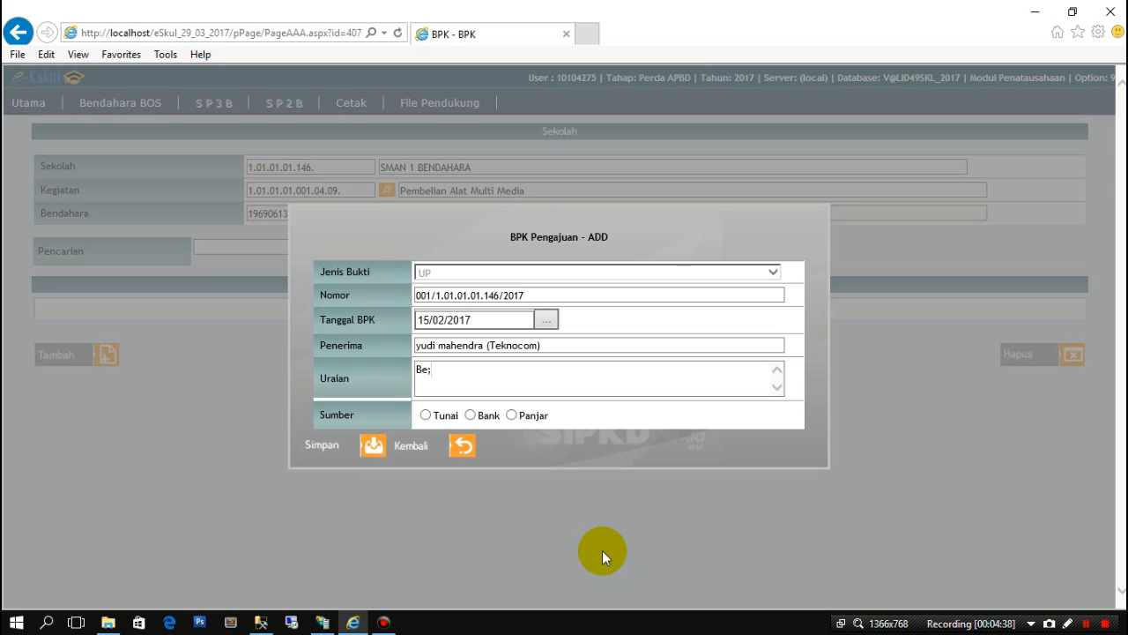
{"action": "key", "text": "BackSpace"}
{"action": "type", "text": "lanja"}
{"action": "type", "text": "Alat "}
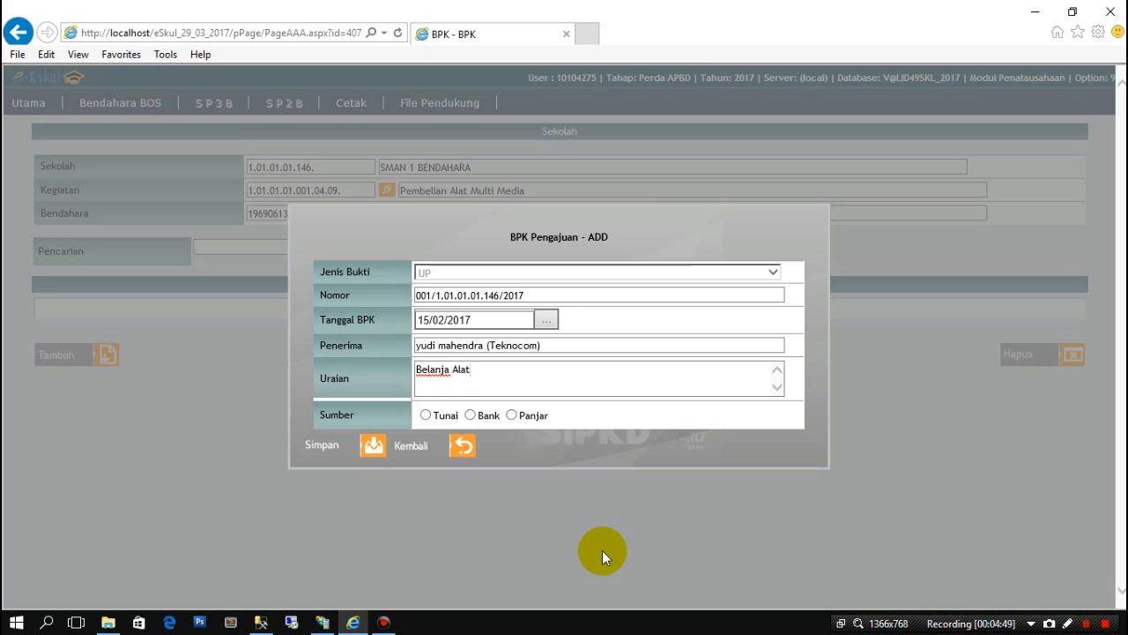
{"action": "type", "text": "multi media"}
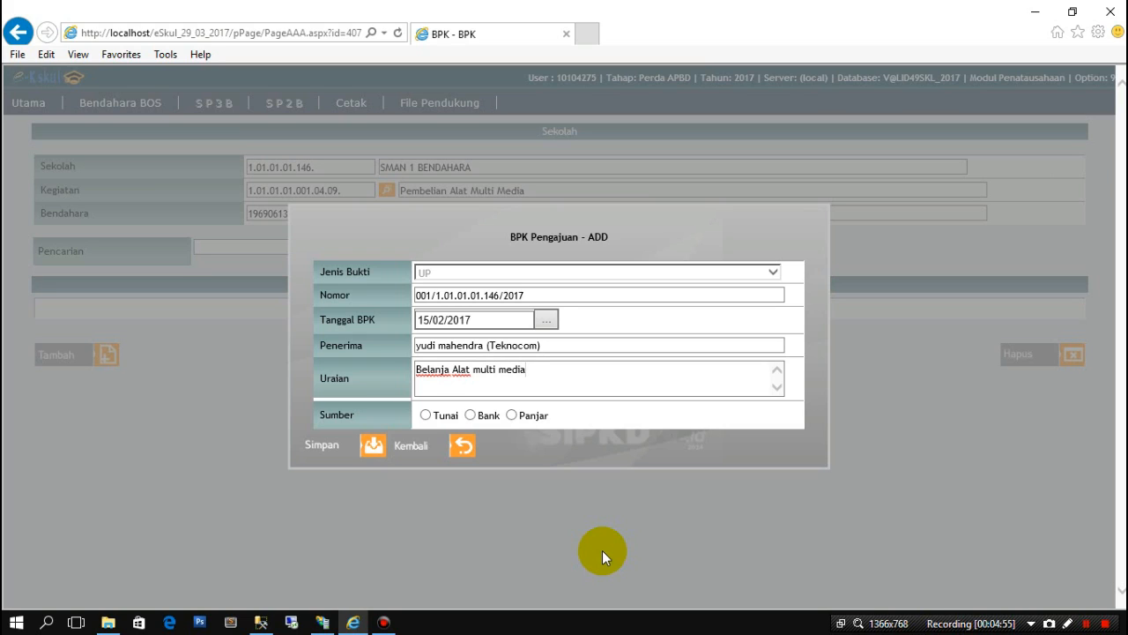
{"action": "key", "text": "Left"}
{"action": "key", "text": "Left"}
{"action": "key", "text": "Left"}
{"action": "key", "text": "Left"}
{"action": "key", "text": "BackSpace"}
{"action": "type", "text": "M"}
{"action": "key", "text": "Left"}
{"action": "key", "text": "Left"}
{"action": "key", "text": "Left"}
{"action": "key", "text": "Left"}
{"action": "key", "text": "Left"}
{"action": "key", "text": "Left"}
{"action": "key", "text": "BackSpace"}
{"action": "type", "text": "M"}
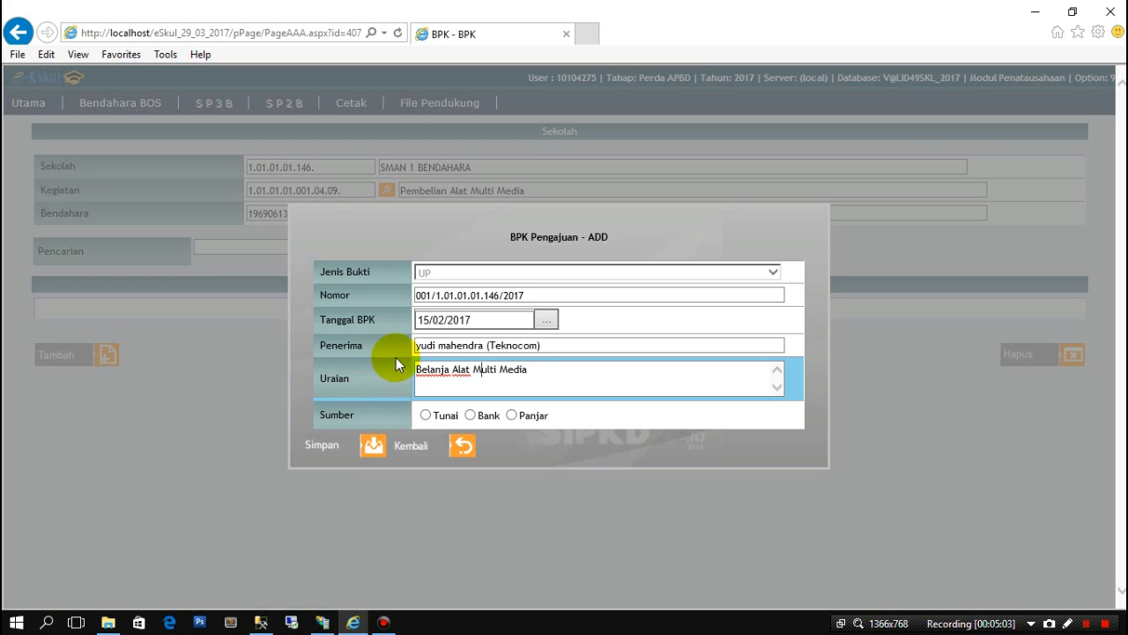
- Set the BPK's Sumber to Tunai
{"action": "left_click", "coordinate": [470, 415]}
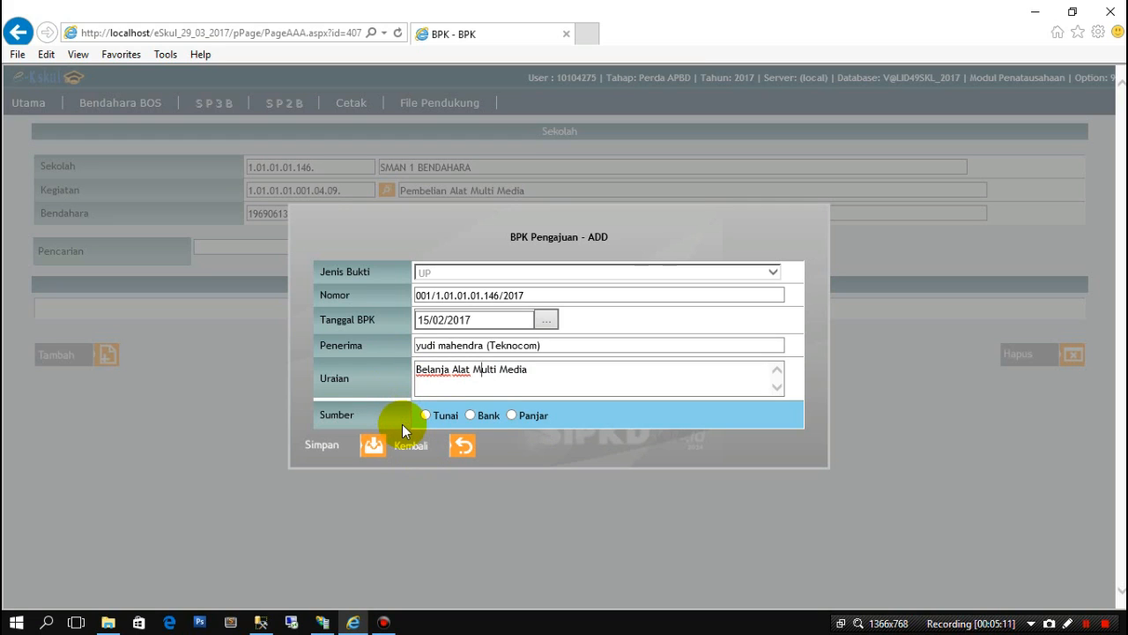
{"action": "left_click", "coordinate": [425, 416]}
- Save the BPK and open the Rincian BPK Belanja Langsung for 001/1.01.01.01.146/2017
{"action": "left_click", "coordinate": [340, 452]}
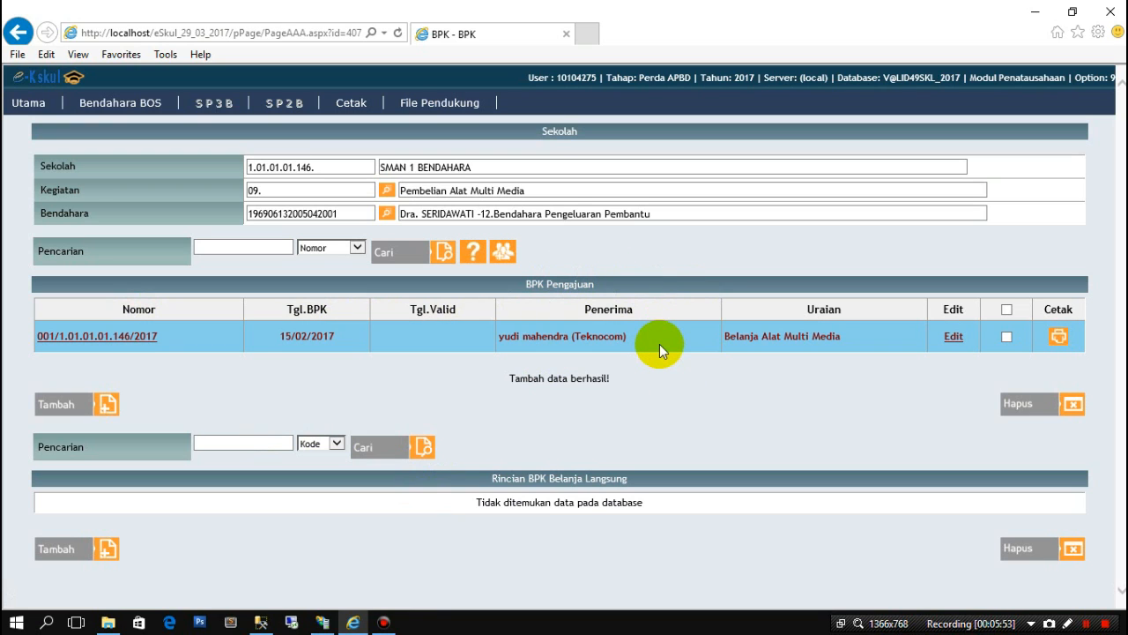
{"action": "left_click", "coordinate": [111, 342]}
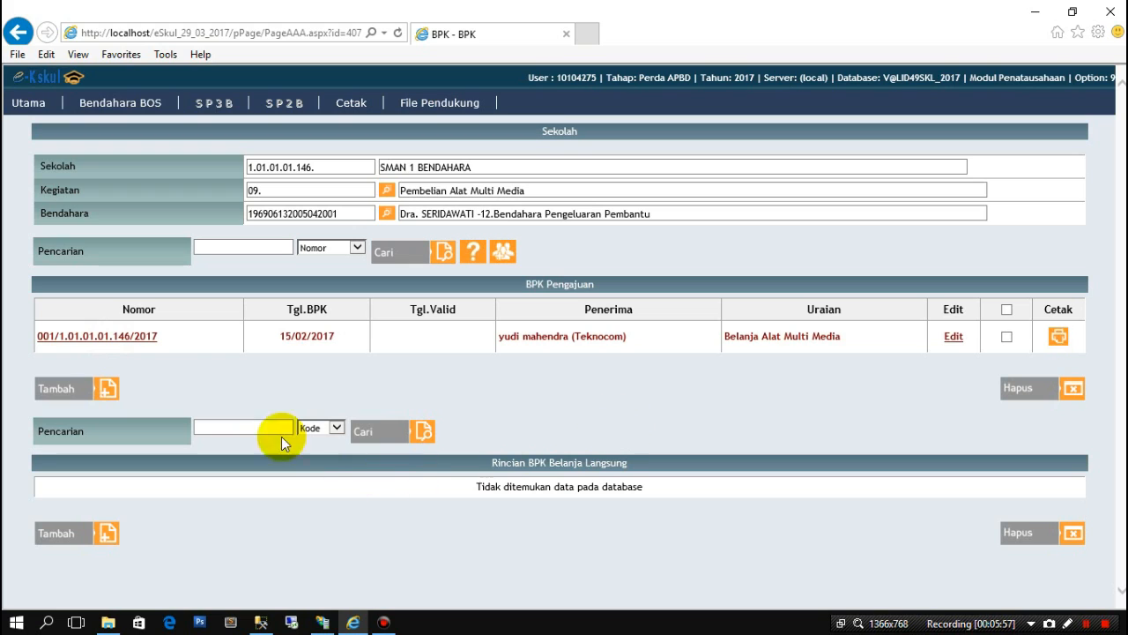
{"action": "left_click", "coordinate": [150, 347]}
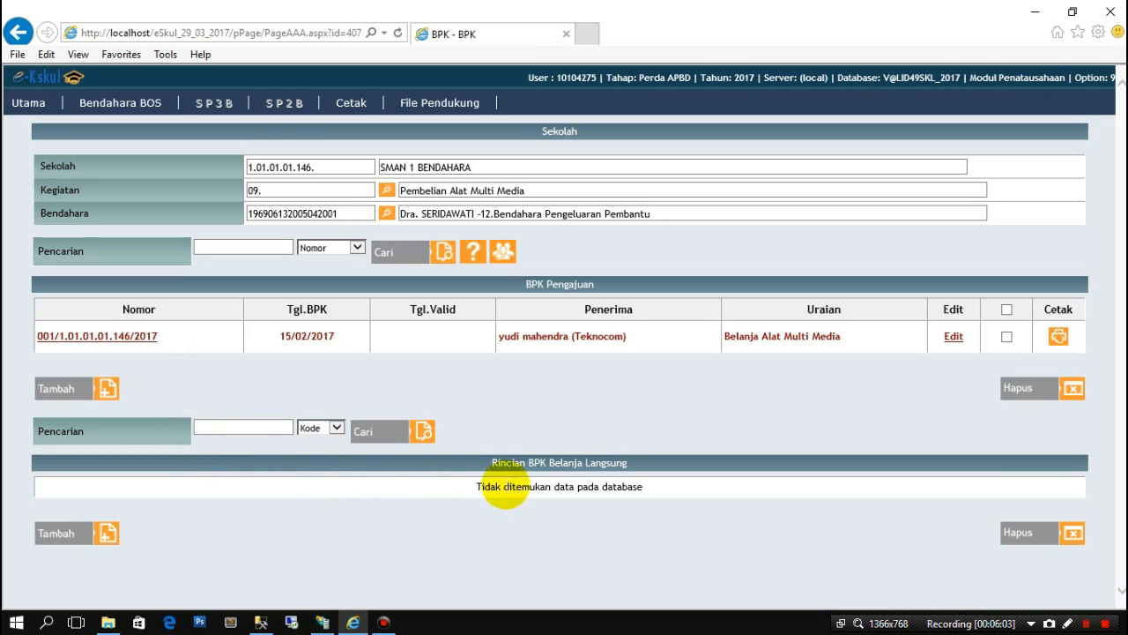
{"action": "left_click_drag", "start_coordinate": [630, 465], "coordinate": [559, 536]}
{"action": "left_click", "coordinate": [527, 520]}
{"action": "left_click", "coordinate": [559, 534]}
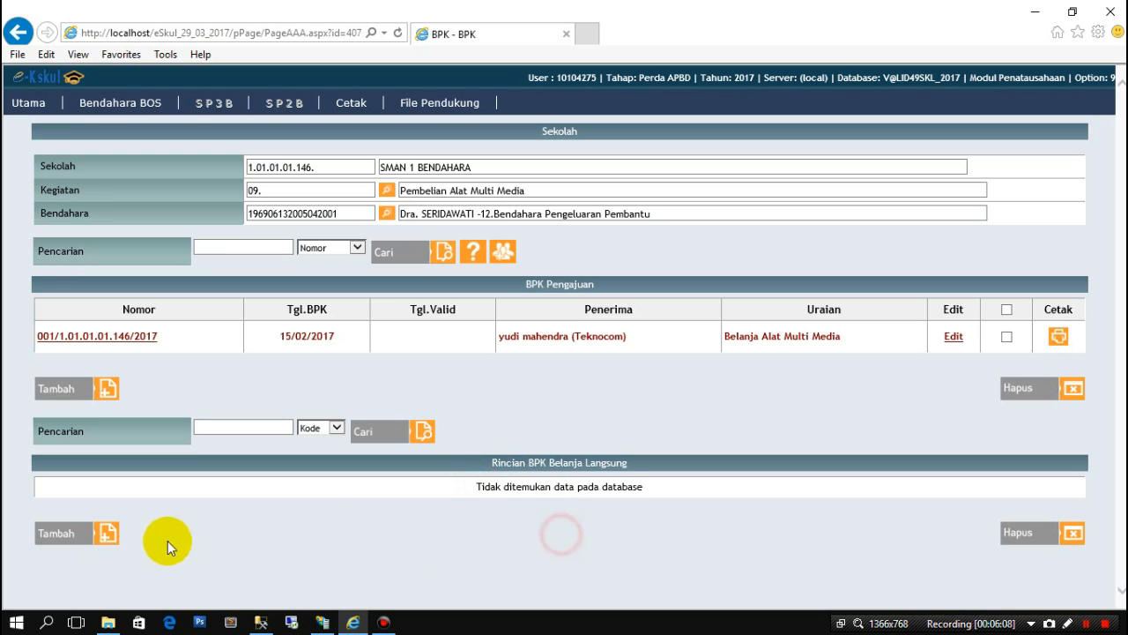
- Add expense line 5.2.3.29.01 Belanja Modal Pengadaan Komputer Unit/Jaringan to the BPK
{"action": "left_click", "coordinate": [107, 535]}
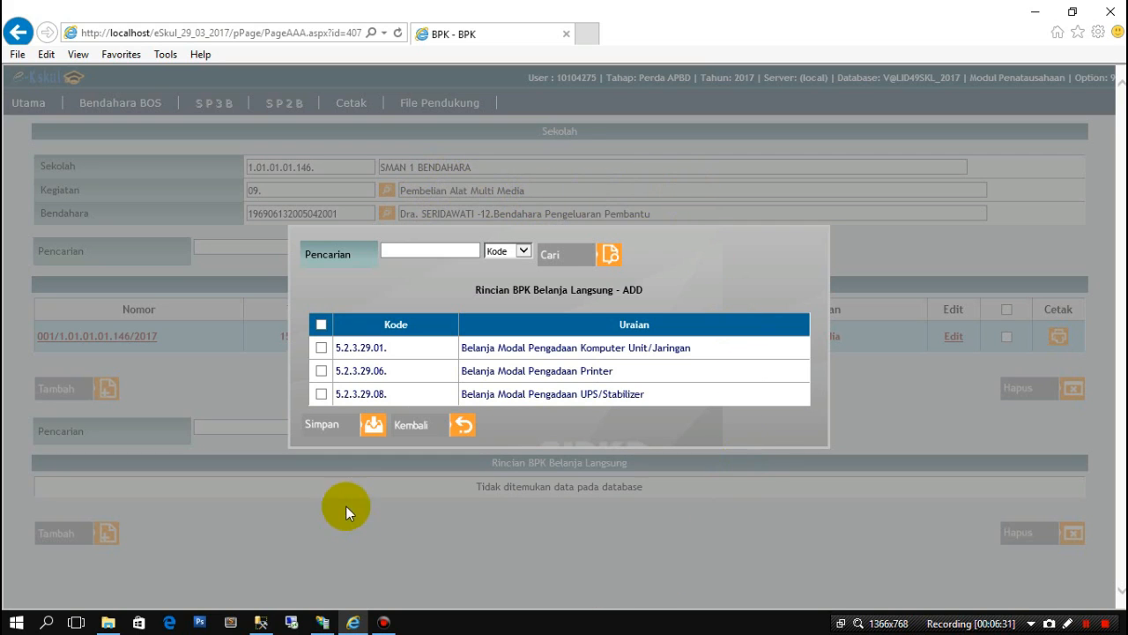
{"action": "left_click", "coordinate": [323, 348]}
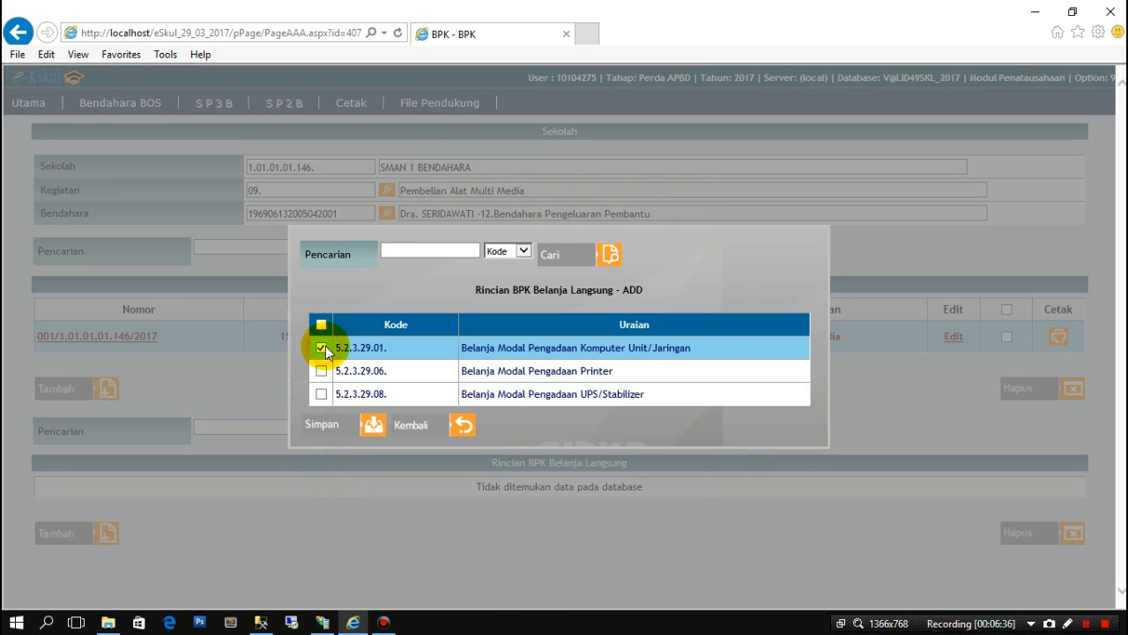
{"action": "left_click", "coordinate": [345, 430]}
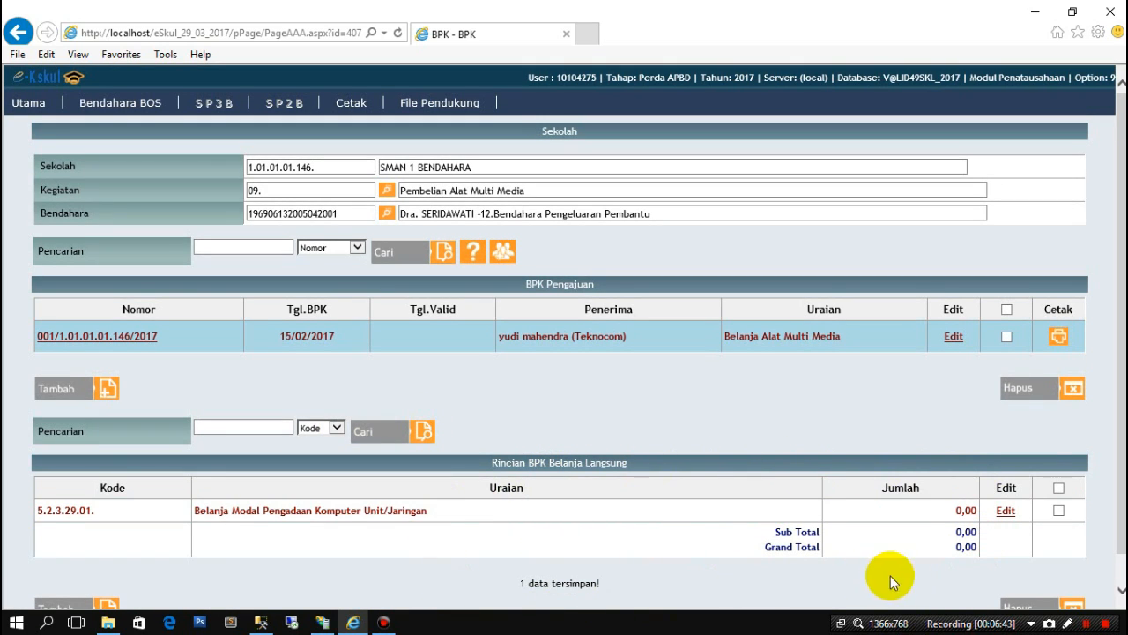
- Enter 45000000 as the 5.2.3.29.01 line's Jumlah and submit the update
{"action": "left_click", "coordinate": [1006, 511]}
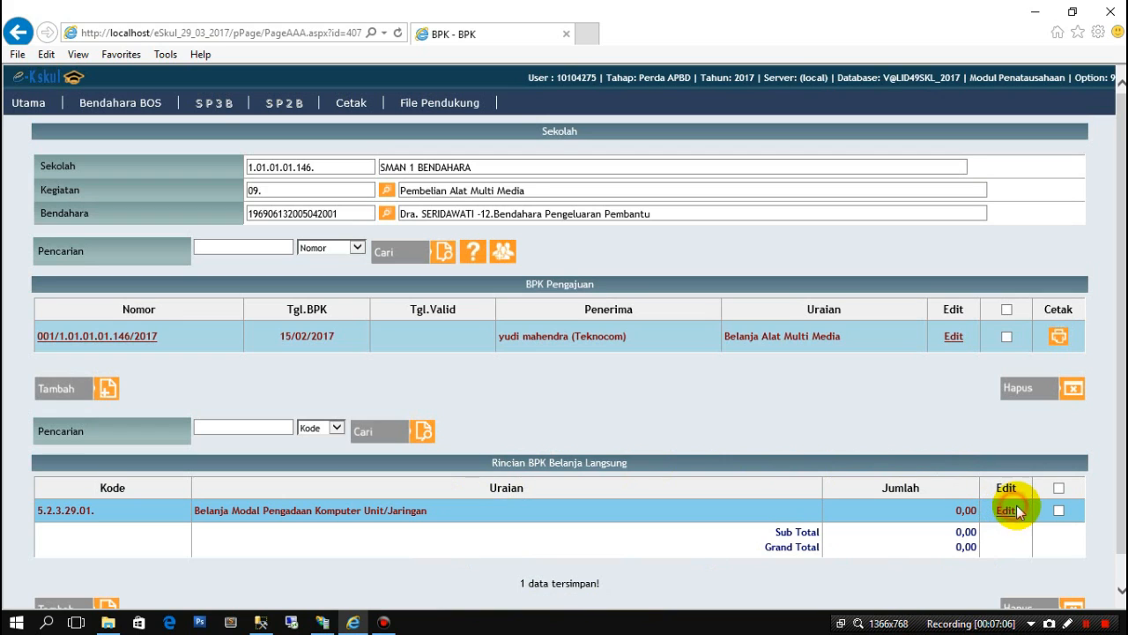
{"action": "double_click", "coordinate": [887, 513]}
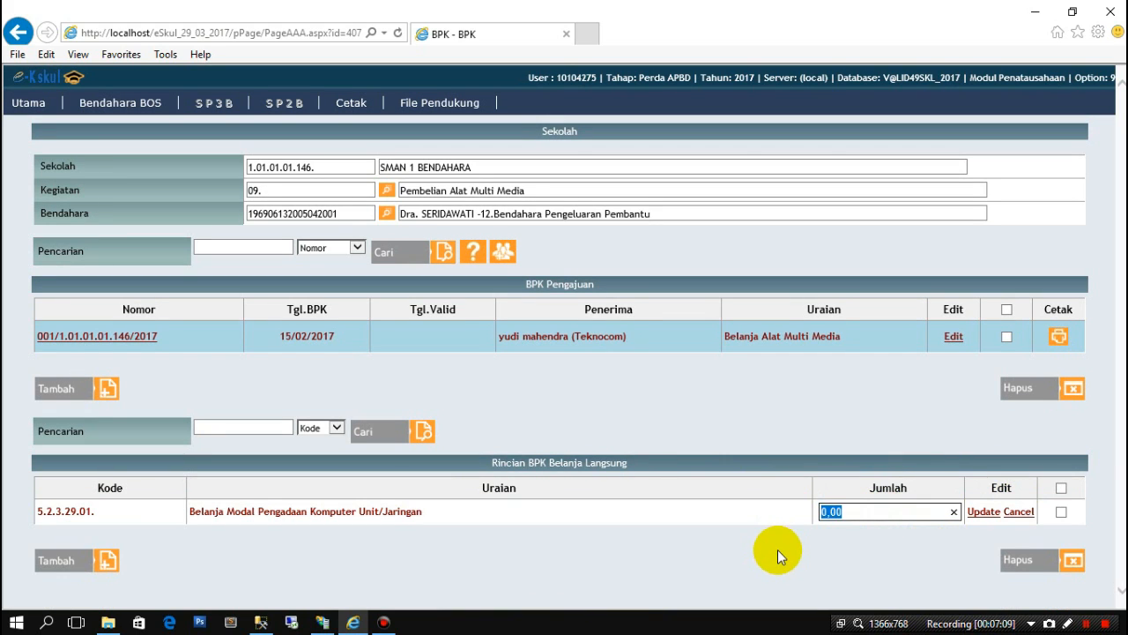
{"action": "type", "text": "20"}
{"action": "key", "text": "BackSpace"}
{"action": "key", "text": "BackSpace"}
{"action": "type", "text": "45000000"}
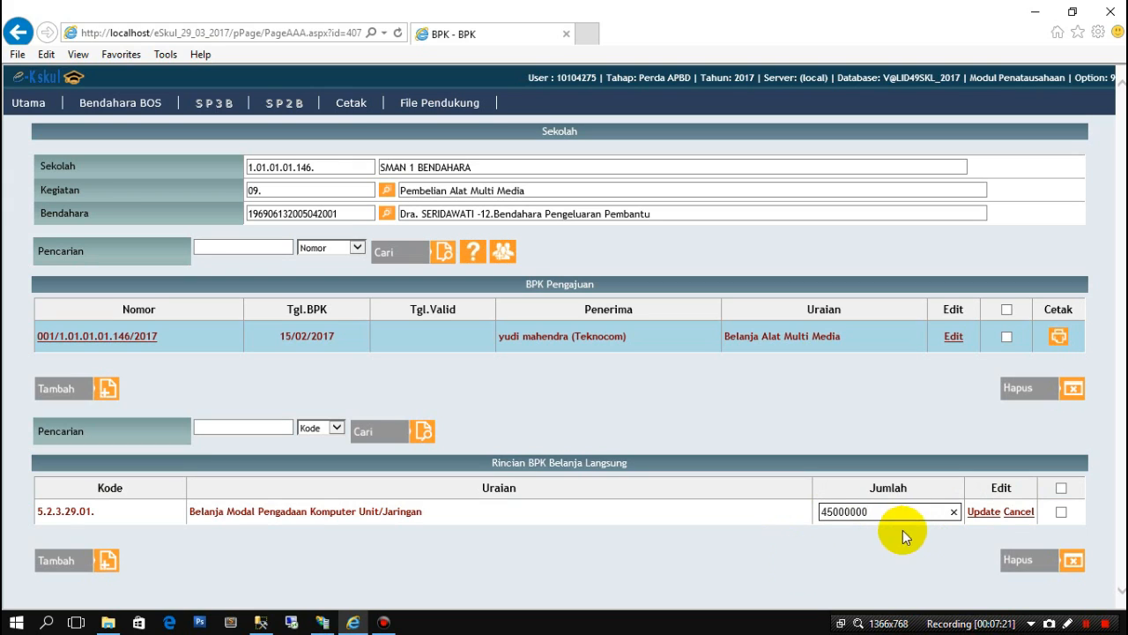
{"action": "left_click", "coordinate": [978, 513]}
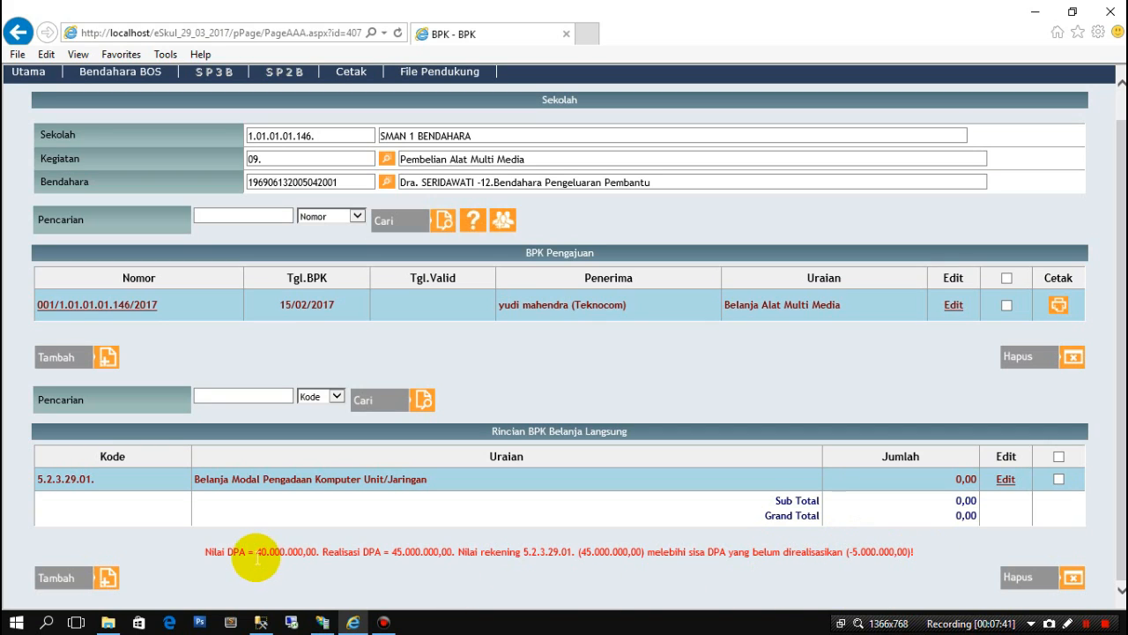
- Highlight the 40.000.000,00 DPA limit in the red over-DPA warning
{"action": "left_click_drag", "start_coordinate": [202, 554], "coordinate": [316, 554]}
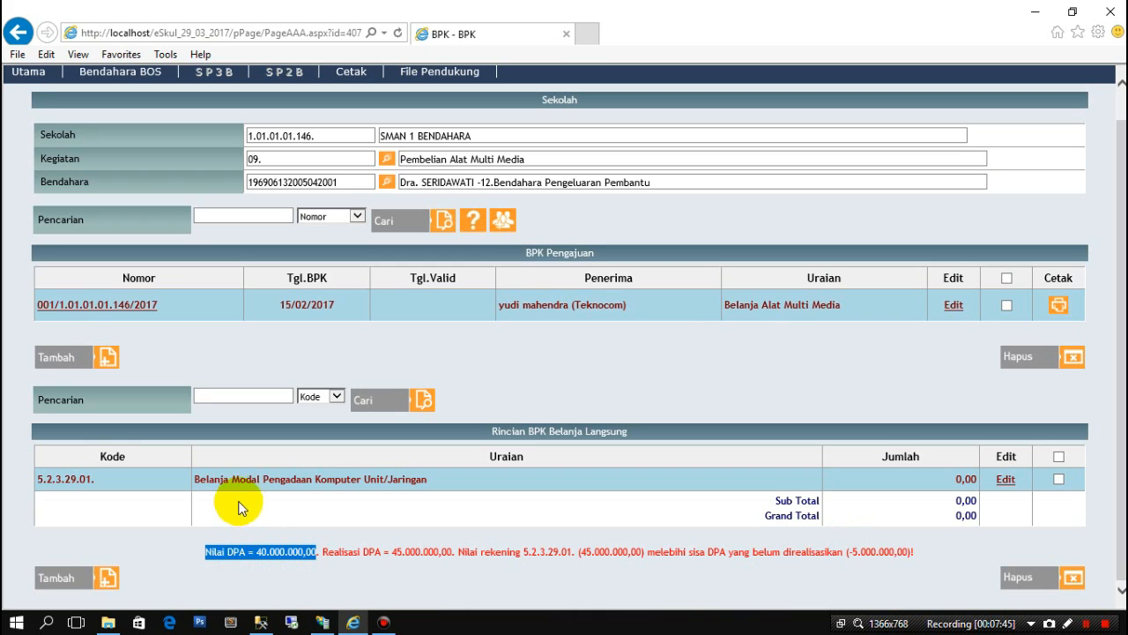
{"action": "left_click", "coordinate": [309, 553]}
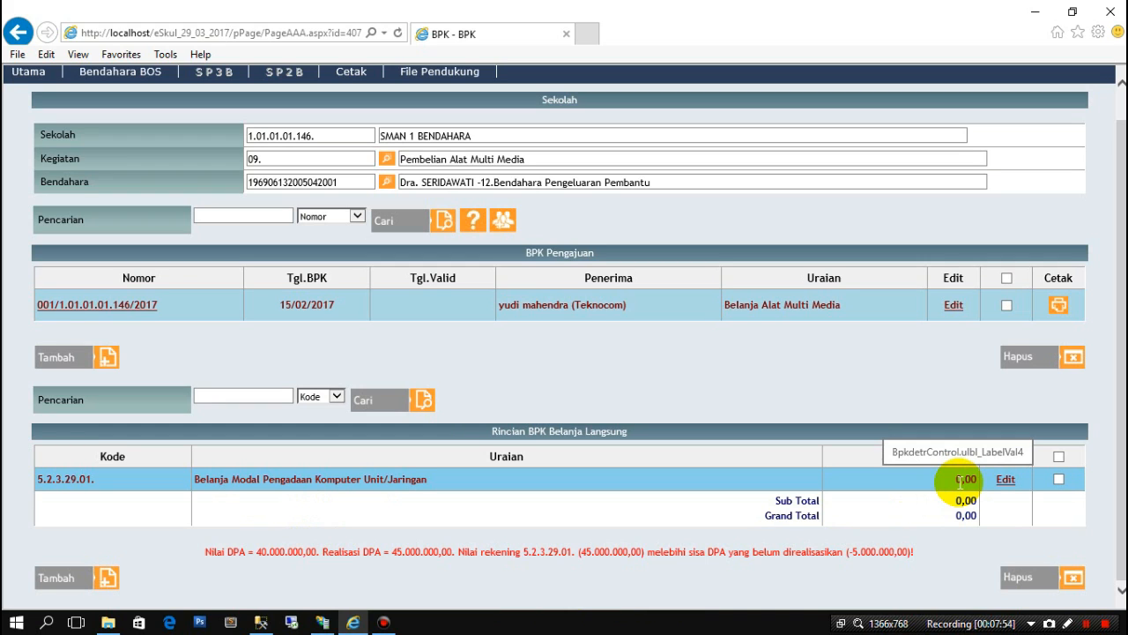
- Change line 5.2.3.29.01's Jumlah from 0,00 to 40000000 and save the update
{"action": "left_click", "coordinate": [1005, 480]}
{"action": "left_click", "coordinate": [906, 520]}
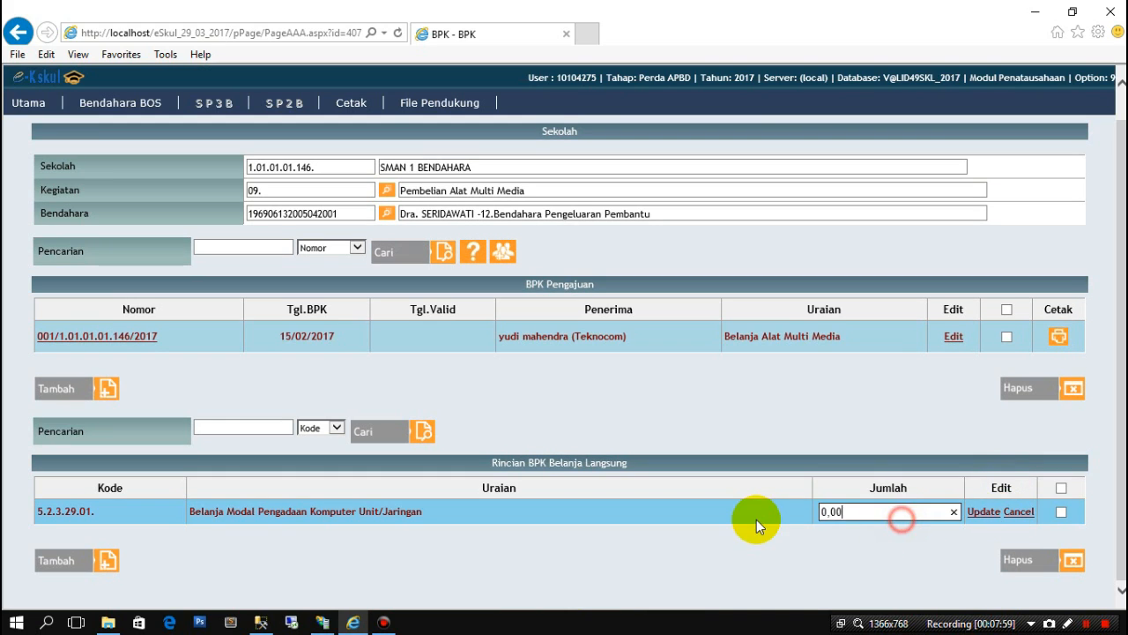
{"action": "type", "text": "40"}
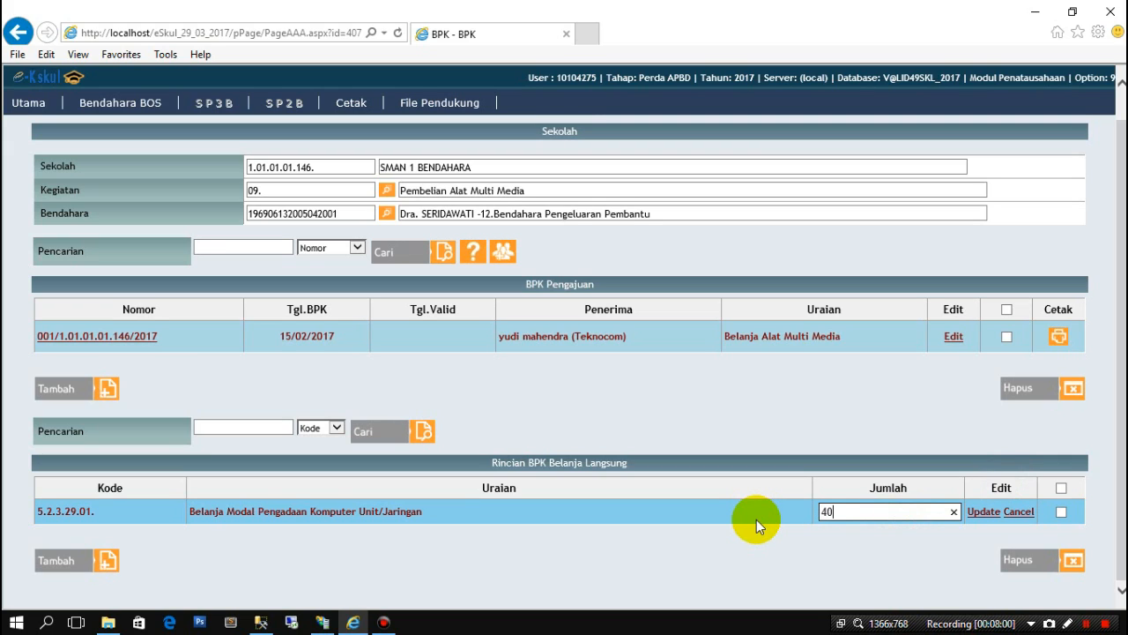
{"action": "type", "text": "000000"}
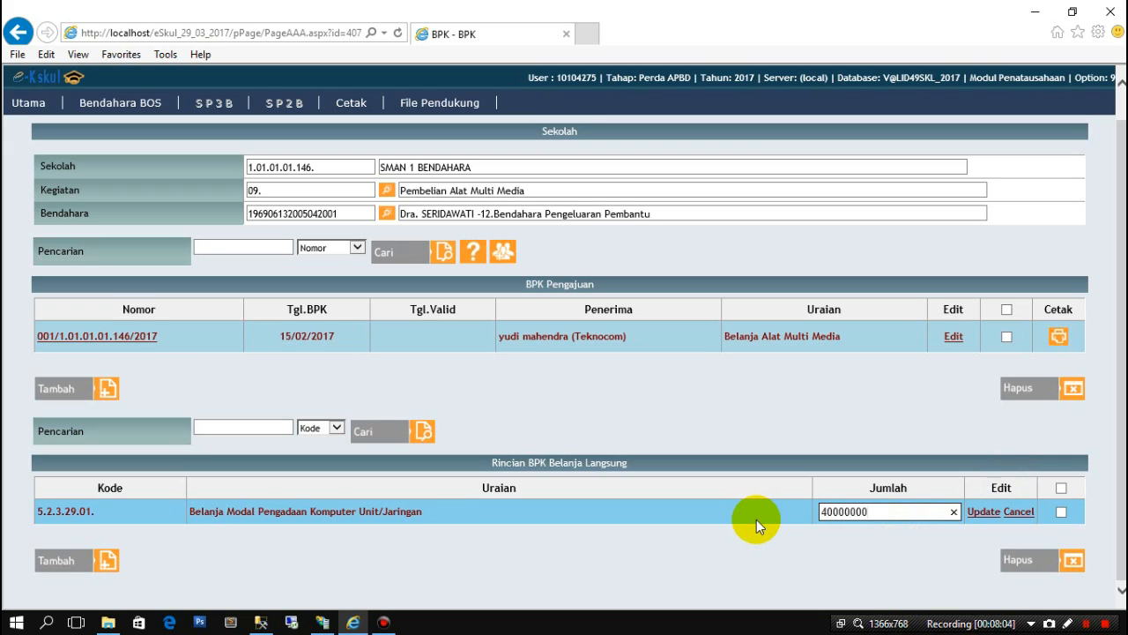
{"action": "left_click", "coordinate": [984, 516]}
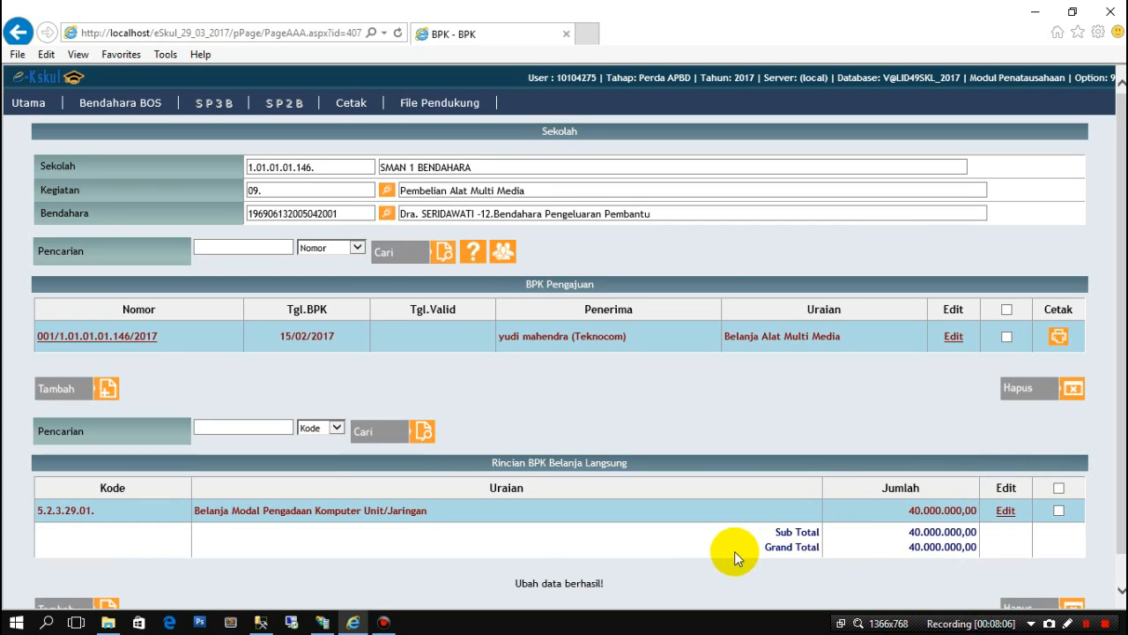
{"action": "scroll", "coordinate": [464, 522], "scroll_direction": "down", "scroll_amount": 1}
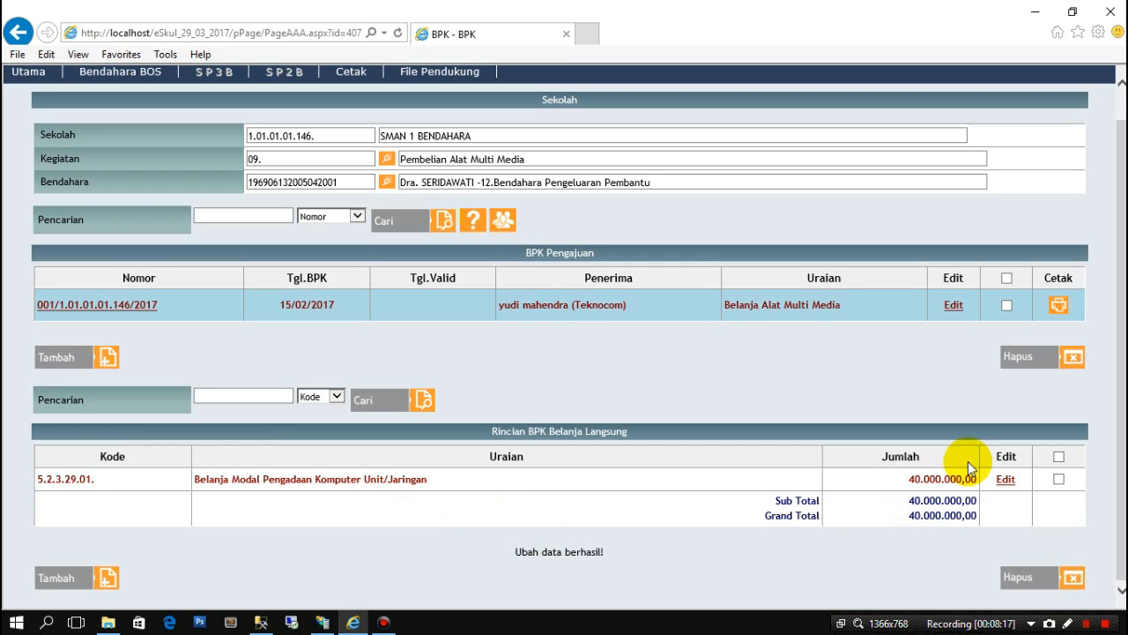
{"action": "scroll", "coordinate": [497, 374], "scroll_direction": "up", "scroll_amount": 1}
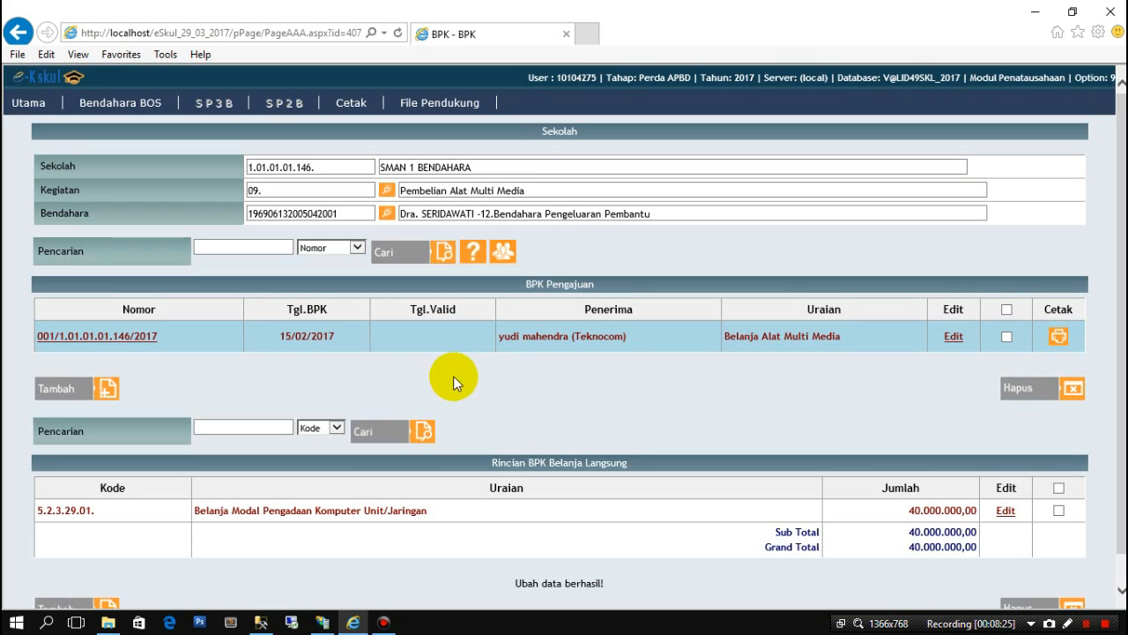
- Open BKU Bendahara Pengeluaran from the Bendahara BOS menu and select the school's treasurer
{"action": "mouse_move", "coordinate": [130, 106]}
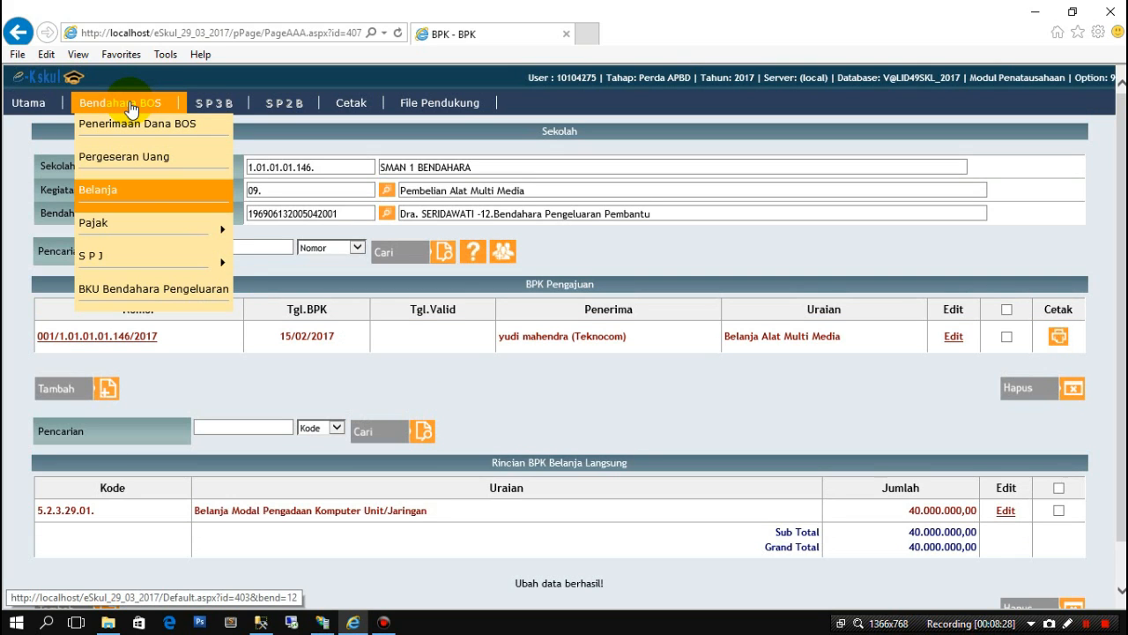
{"action": "left_click", "coordinate": [120, 291]}
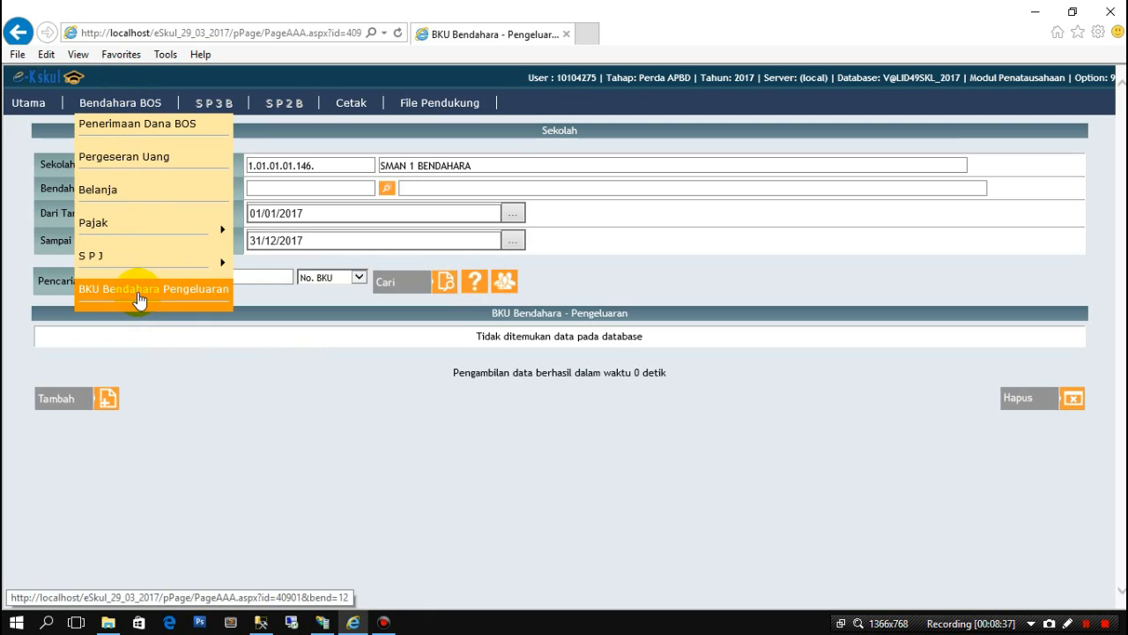
{"action": "left_click", "coordinate": [390, 192]}
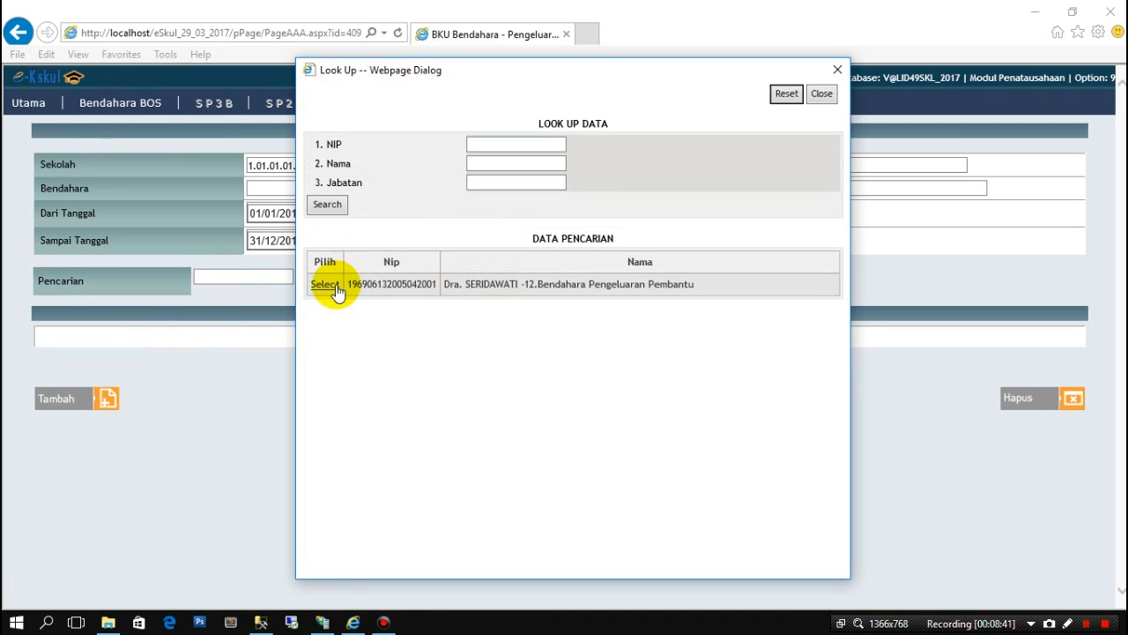
{"action": "left_click", "coordinate": [325, 285]}
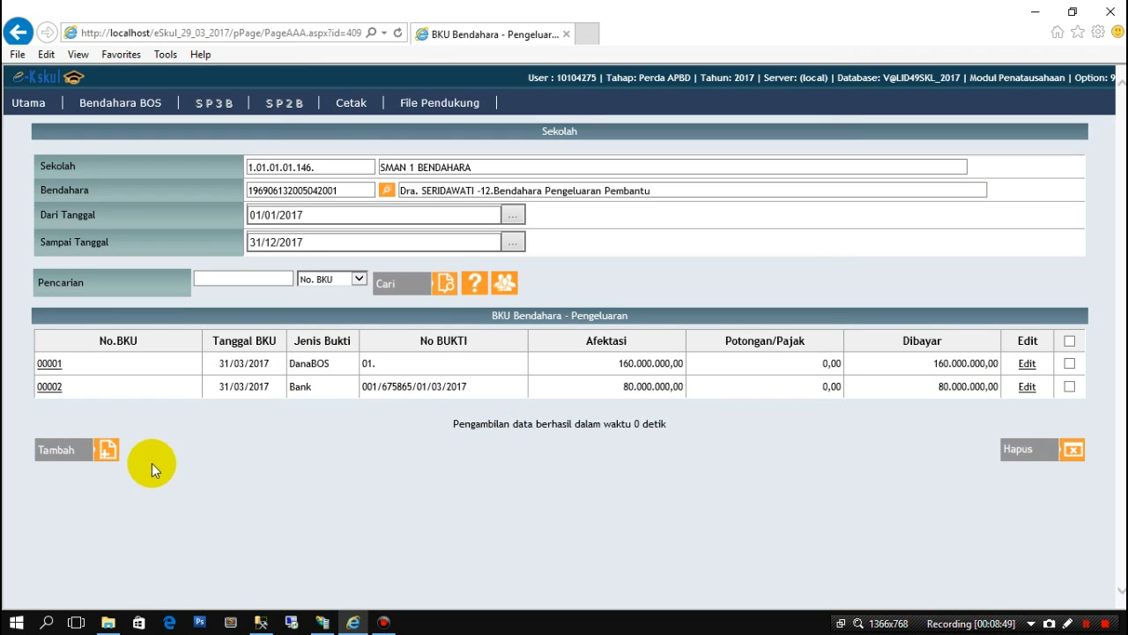
- Start a new ledger entry with Jenis Bukti BPK and select BPK 001/1.01.01.01.146/2017
{"action": "left_click", "coordinate": [98, 458]}
{"action": "left_click", "coordinate": [468, 312]}
{"action": "left_click", "coordinate": [426, 286]}
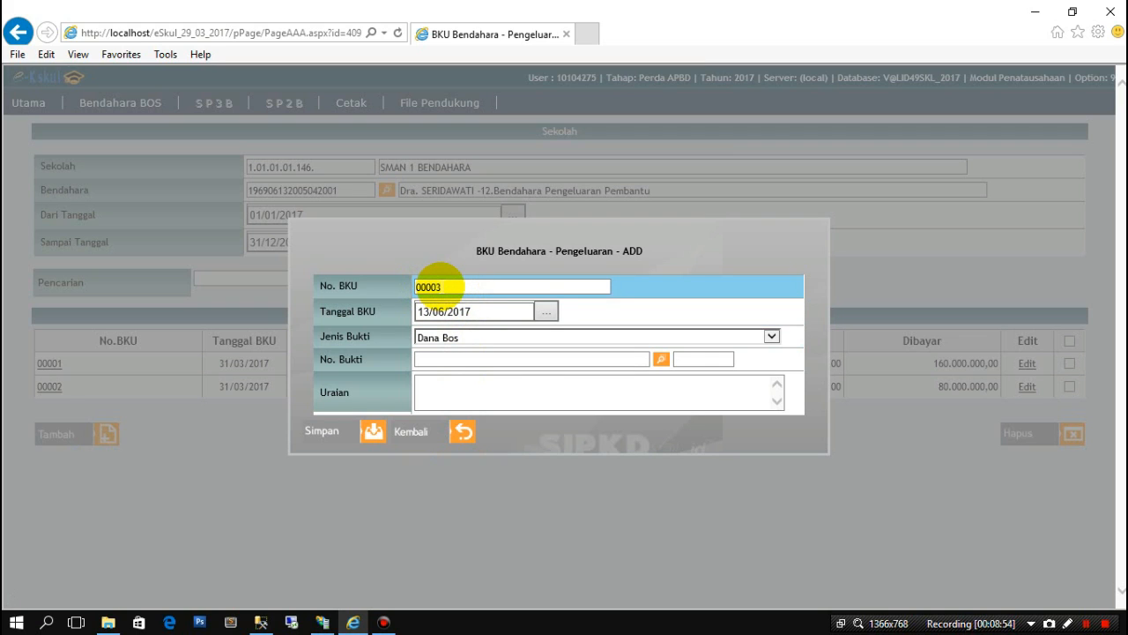
{"action": "left_click", "coordinate": [574, 336]}
{"action": "left_click", "coordinate": [517, 365]}
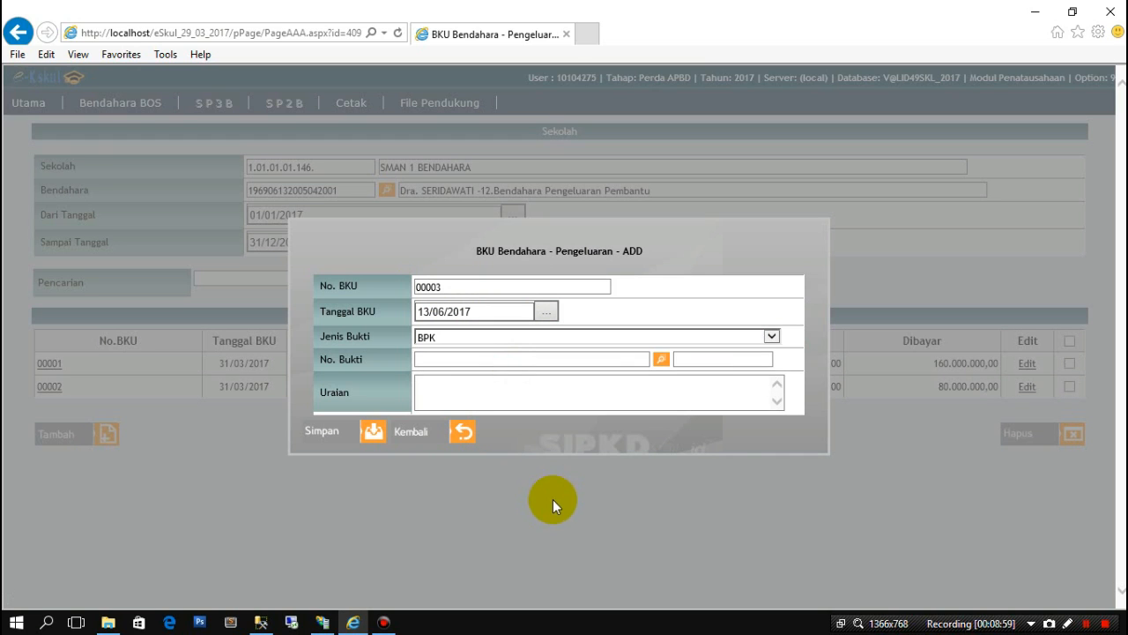
{"action": "left_click", "coordinate": [663, 361]}
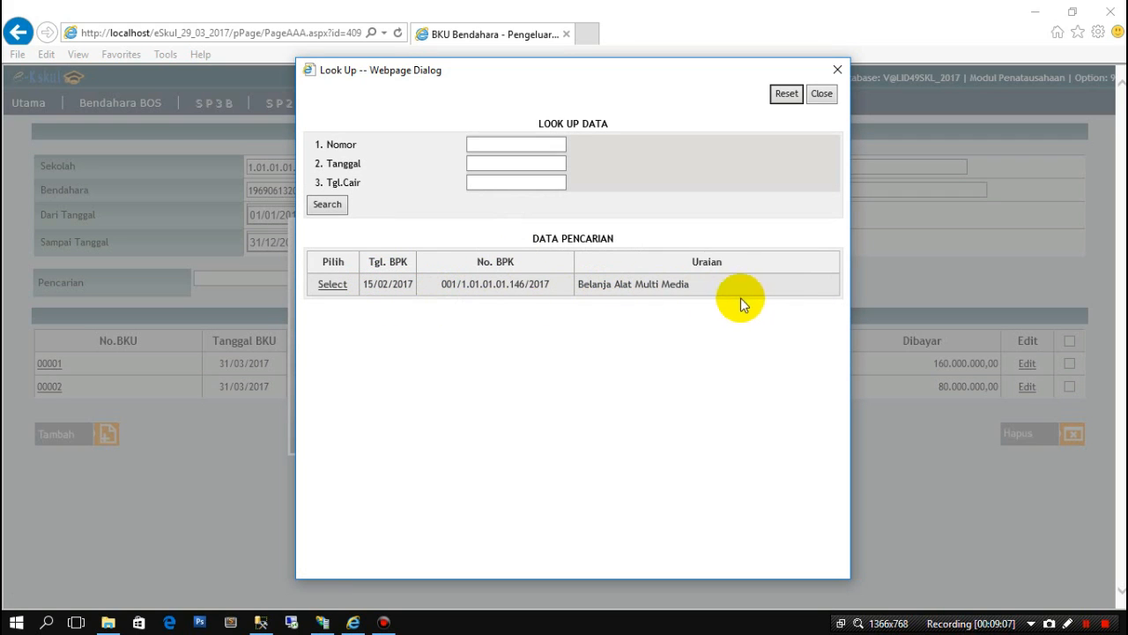
{"action": "left_click", "coordinate": [334, 286]}
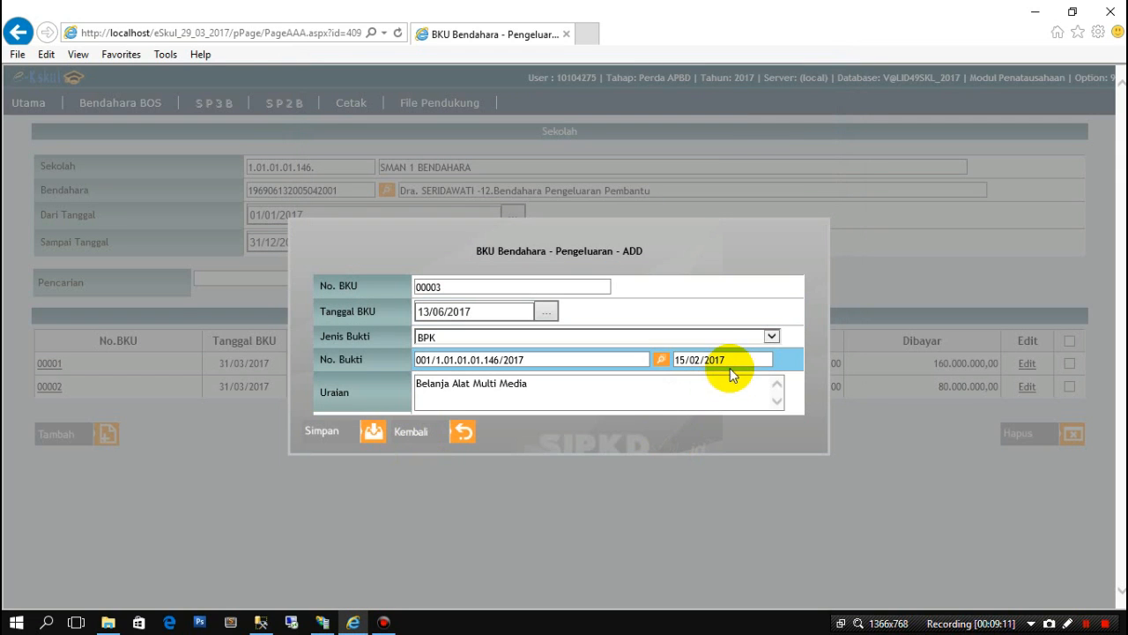
- Copy the BPK date 15/02/2017 into Tanggal BKU and save the entry as 00003
{"action": "left_click_drag", "start_coordinate": [725, 359], "coordinate": [678, 360]}
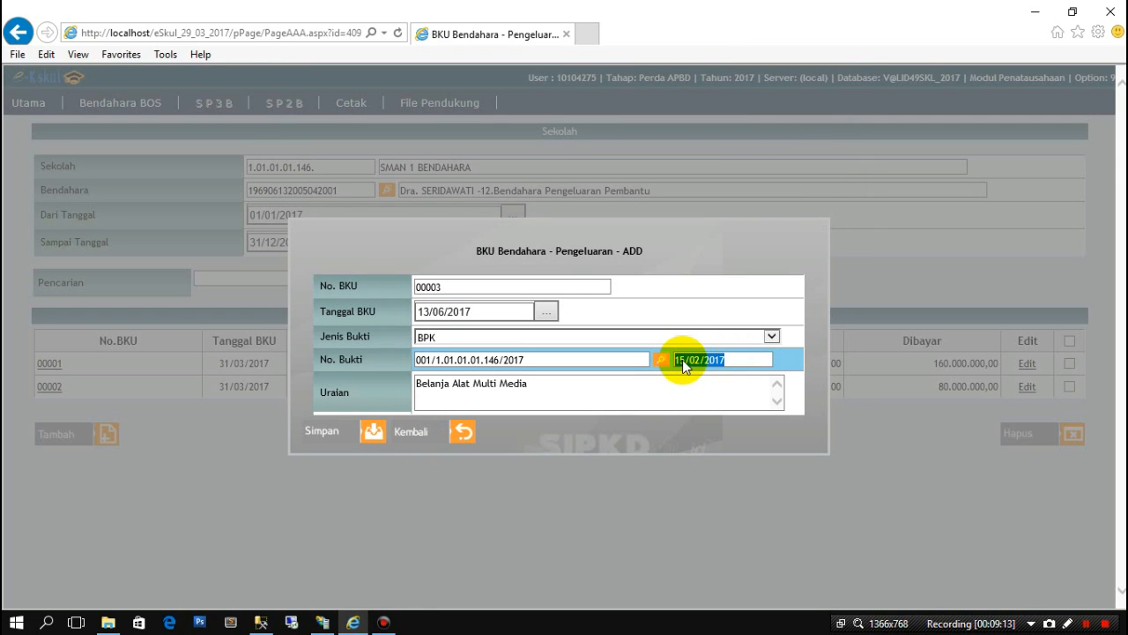
{"action": "right_click", "coordinate": [687, 366]}
{"action": "left_click", "coordinate": [716, 414]}
{"action": "left_click", "coordinate": [479, 311]}
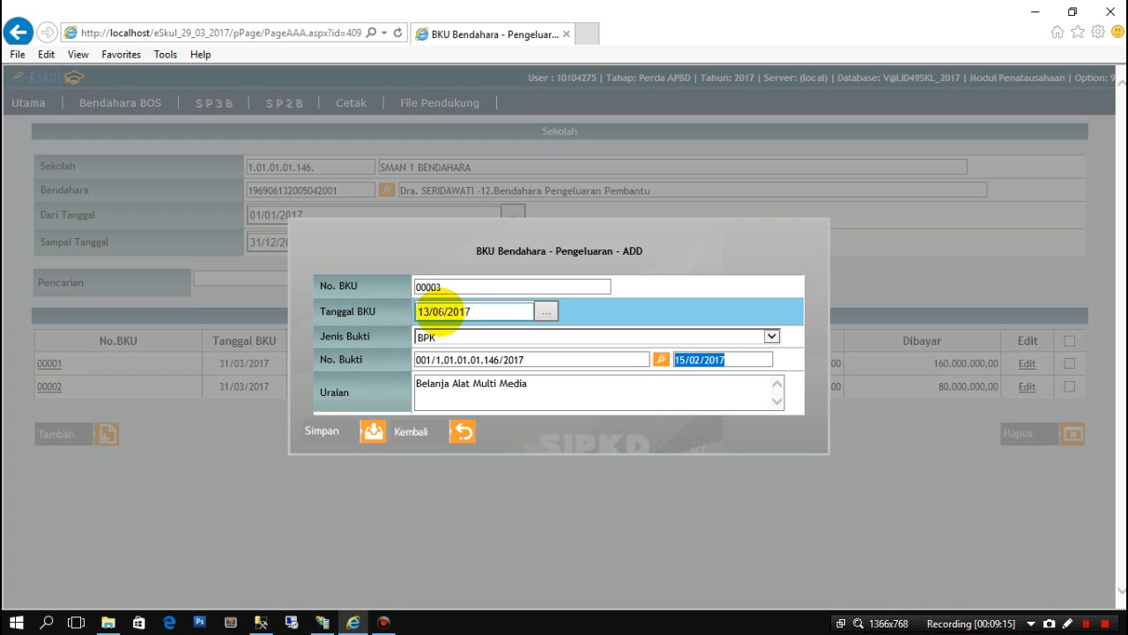
{"action": "left_click_drag", "start_coordinate": [479, 311], "coordinate": [379, 312]}
{"action": "right_click", "coordinate": [439, 311]}
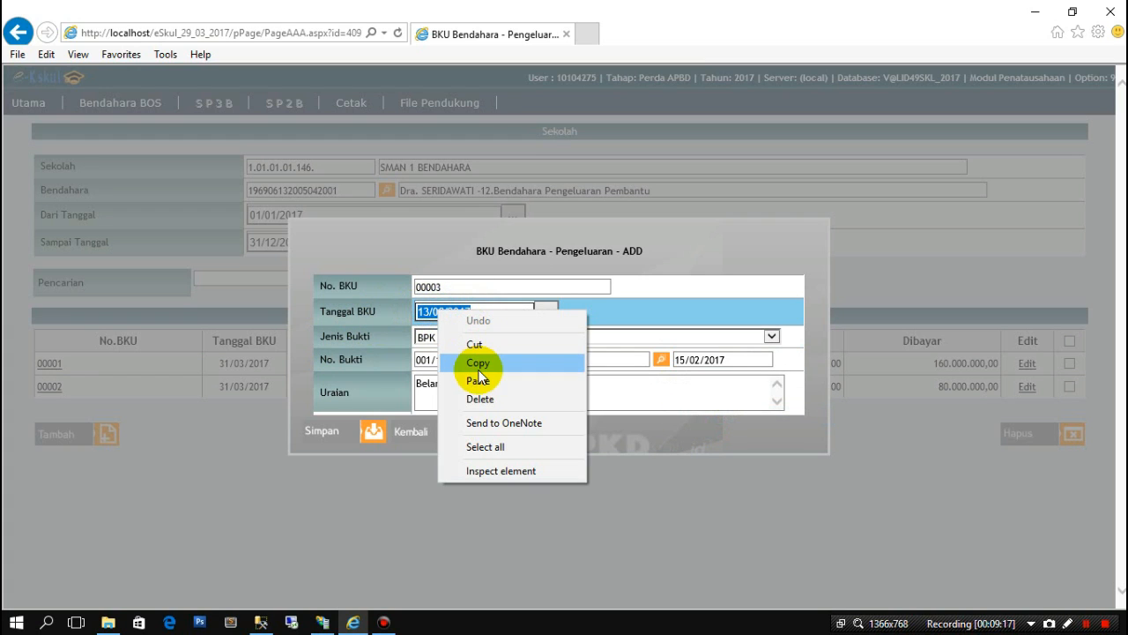
{"action": "left_click", "coordinate": [480, 381]}
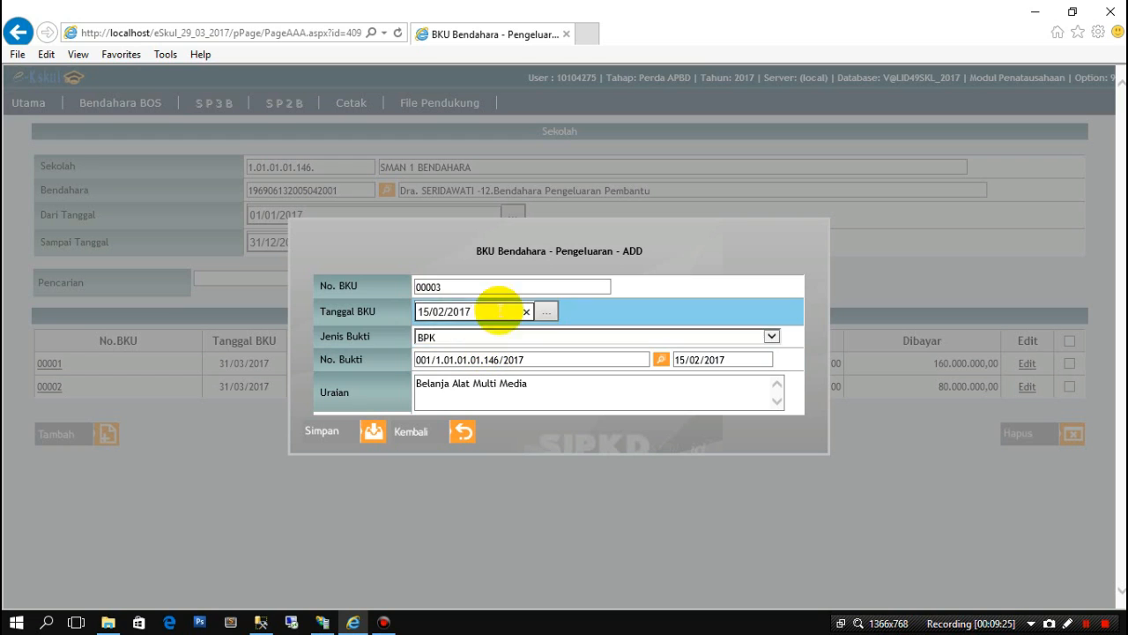
{"action": "left_click", "coordinate": [357, 435]}
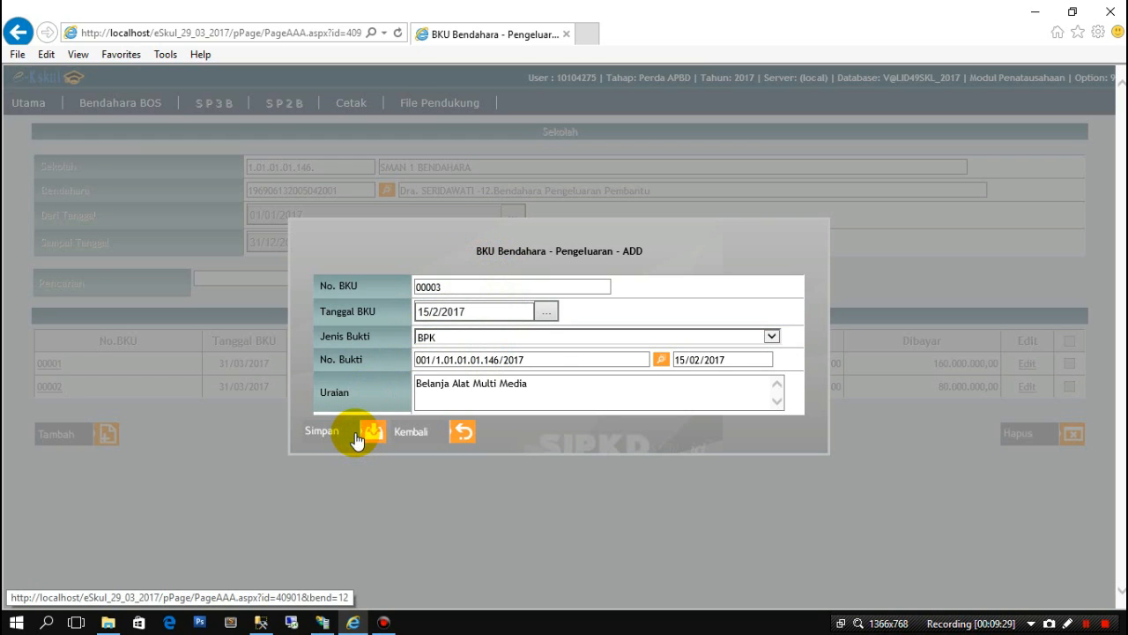
{"action": "scroll", "coordinate": [351, 441], "scroll_direction": "down", "scroll_amount": 1}
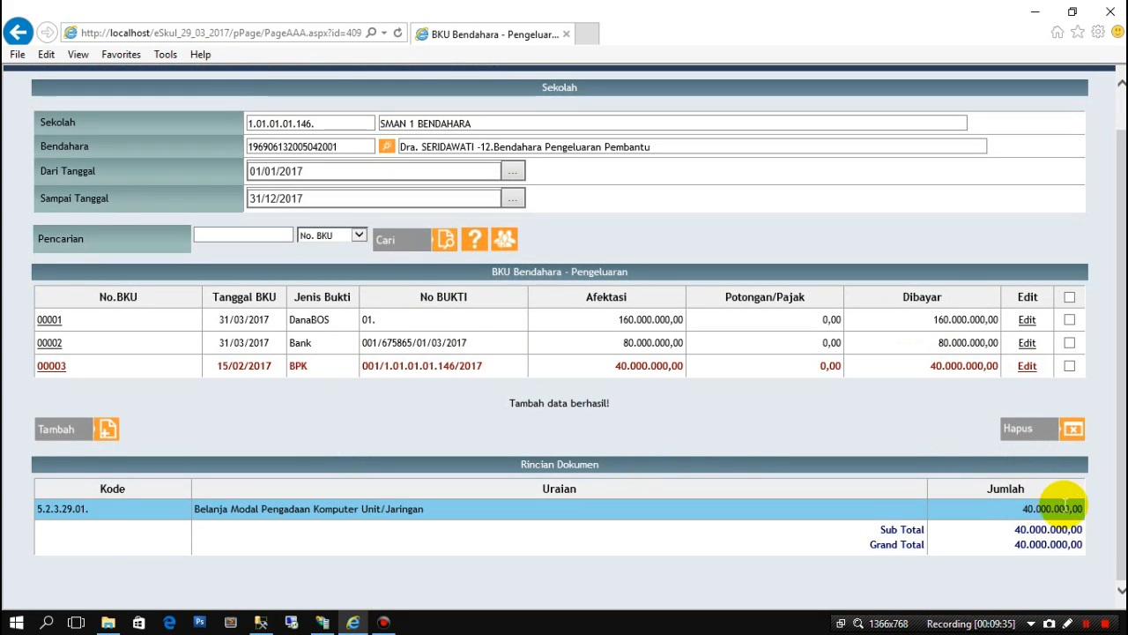
{"action": "scroll", "coordinate": [640, 482], "scroll_direction": "up", "scroll_amount": 1}
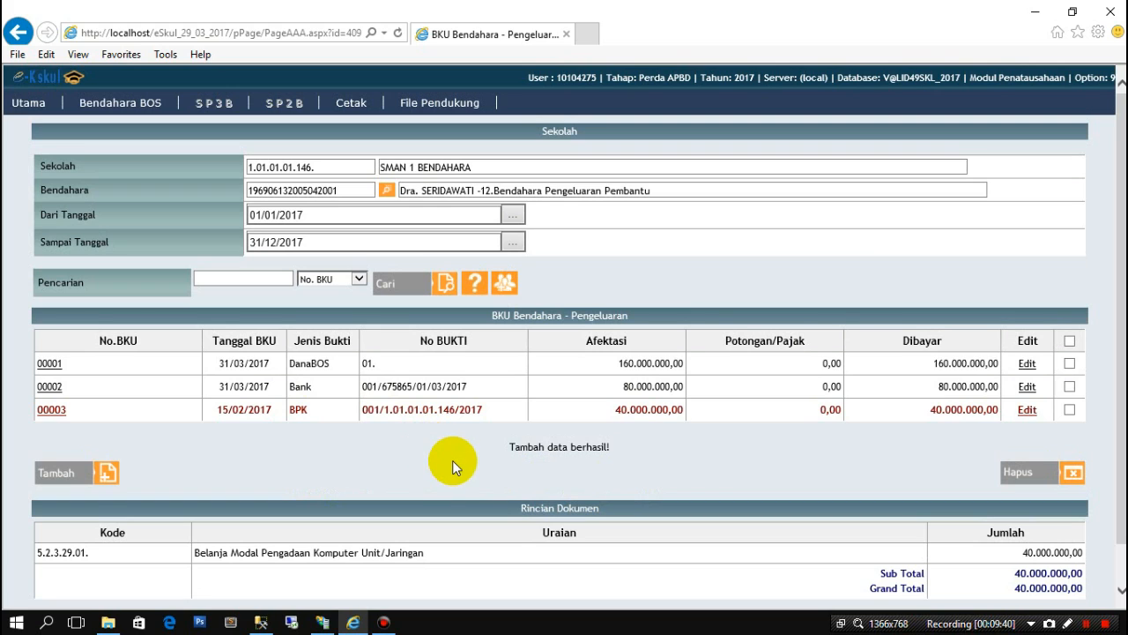
- Open the Buku Kas Umum report form and select the treasurer
{"action": "mouse_move", "coordinate": [353, 103]}
{"action": "left_click", "coordinate": [364, 122]}
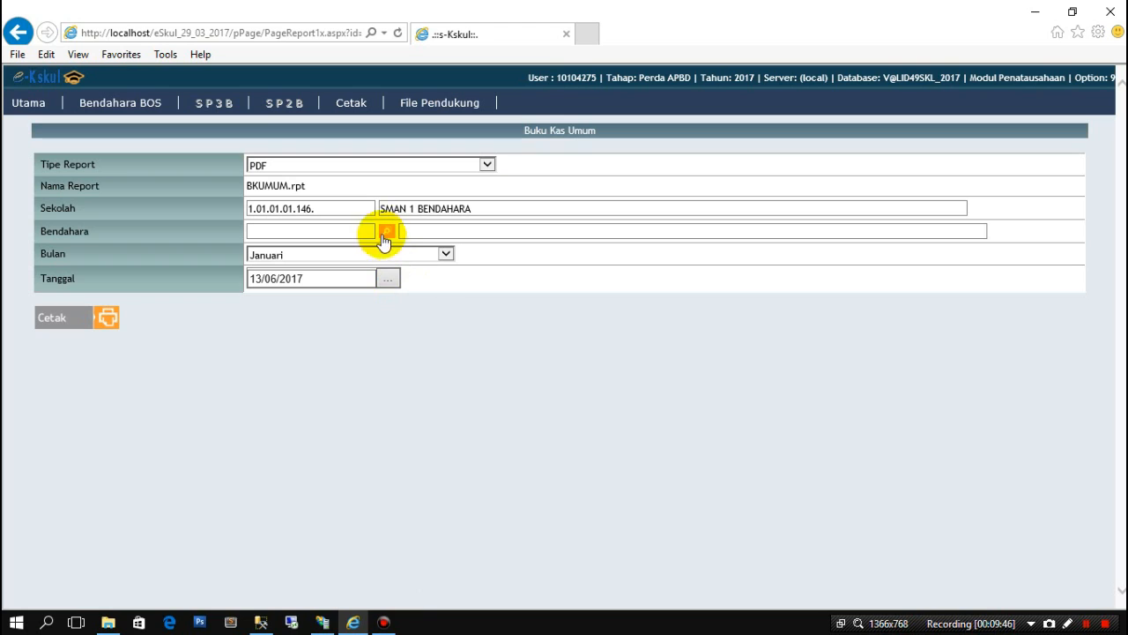
{"action": "left_click", "coordinate": [386, 232]}
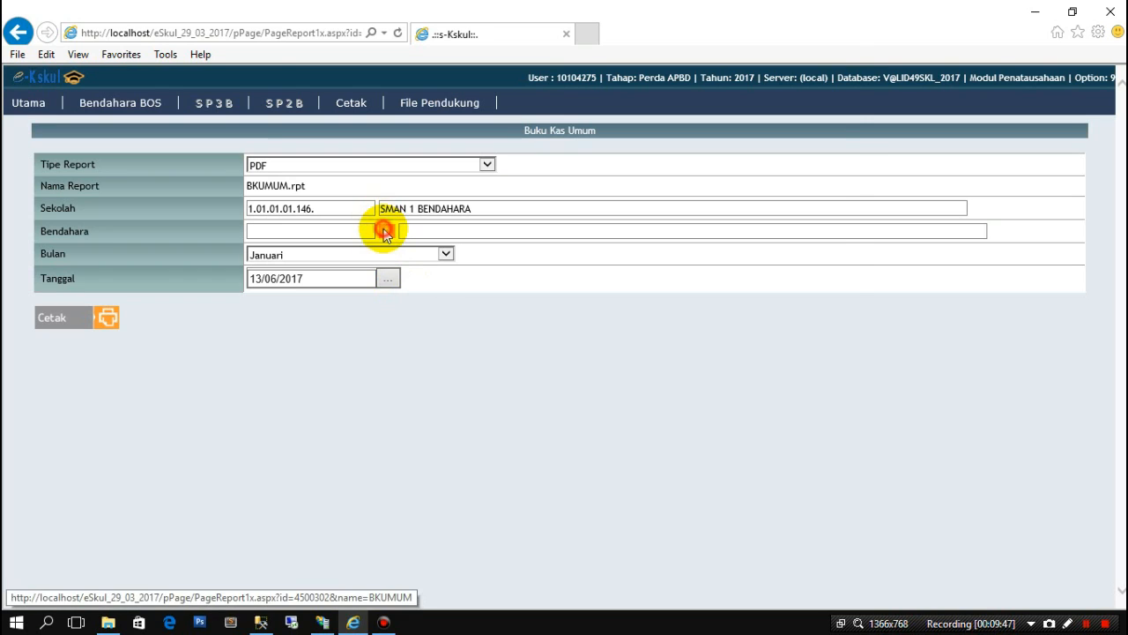
{"action": "left_click", "coordinate": [323, 285]}
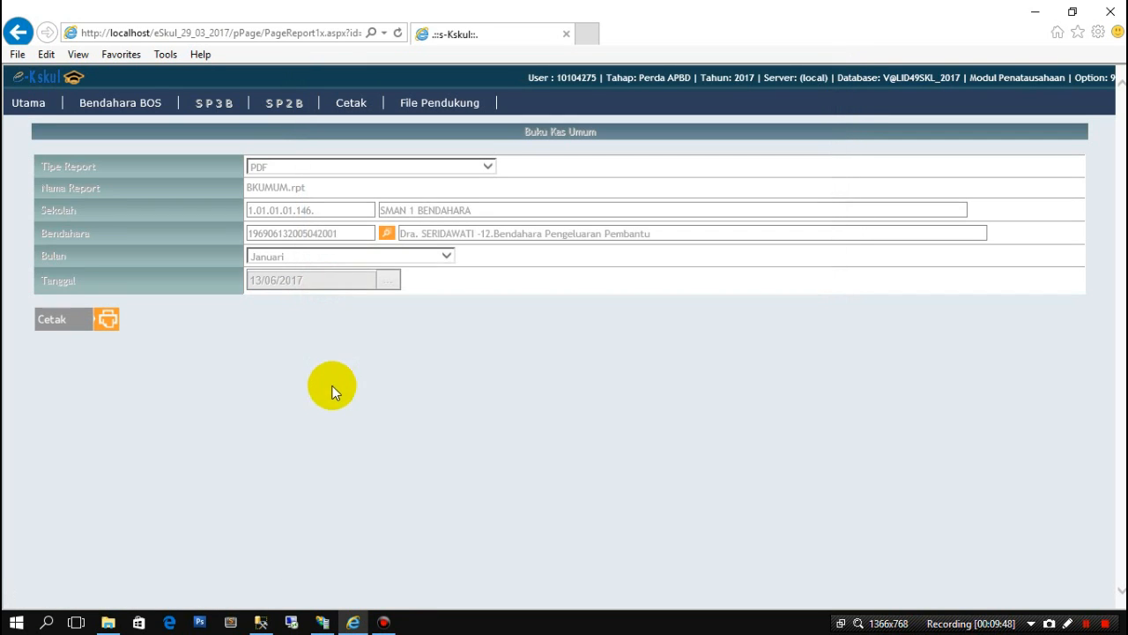
- Set the report's Bulan to Pebruari
{"action": "left_click", "coordinate": [440, 256]}
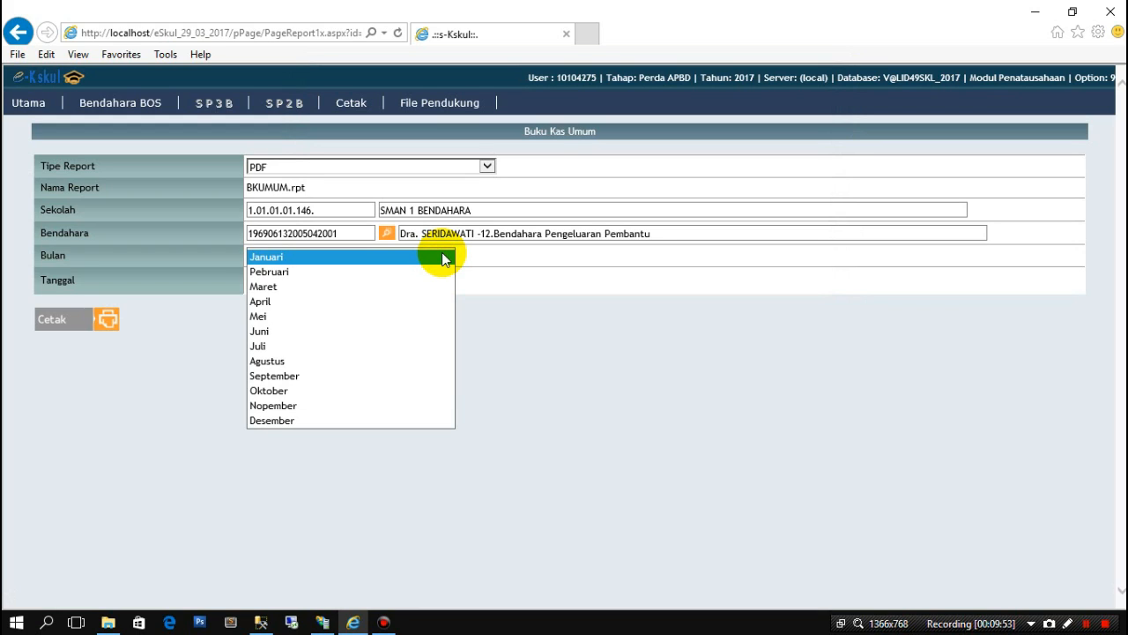
{"action": "left_click", "coordinate": [306, 288]}
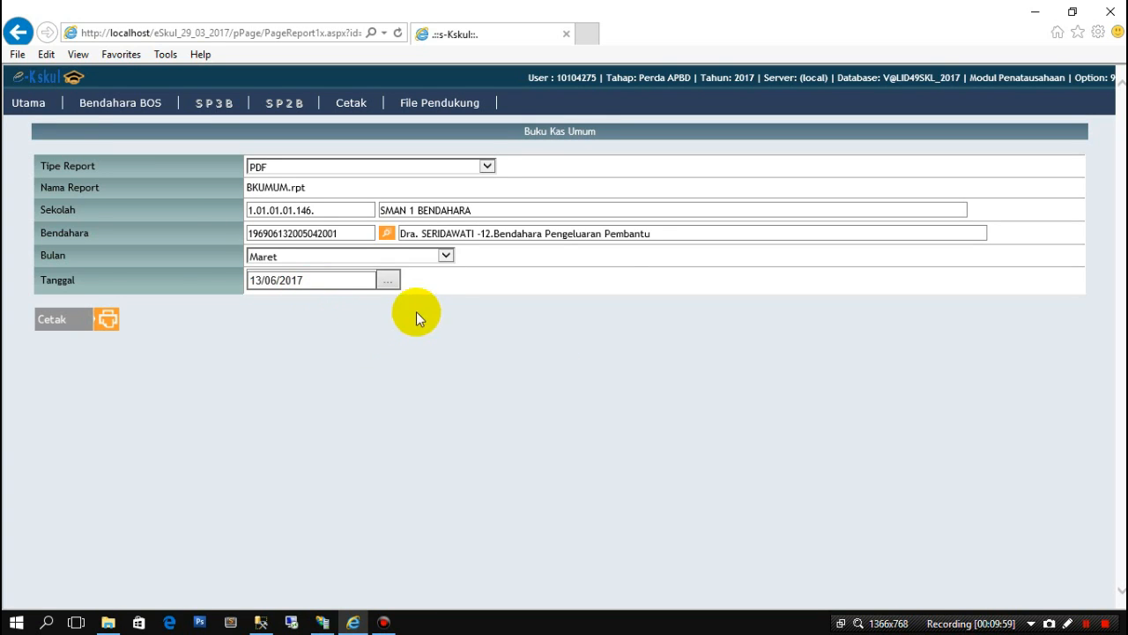
{"action": "left_click", "coordinate": [440, 258]}
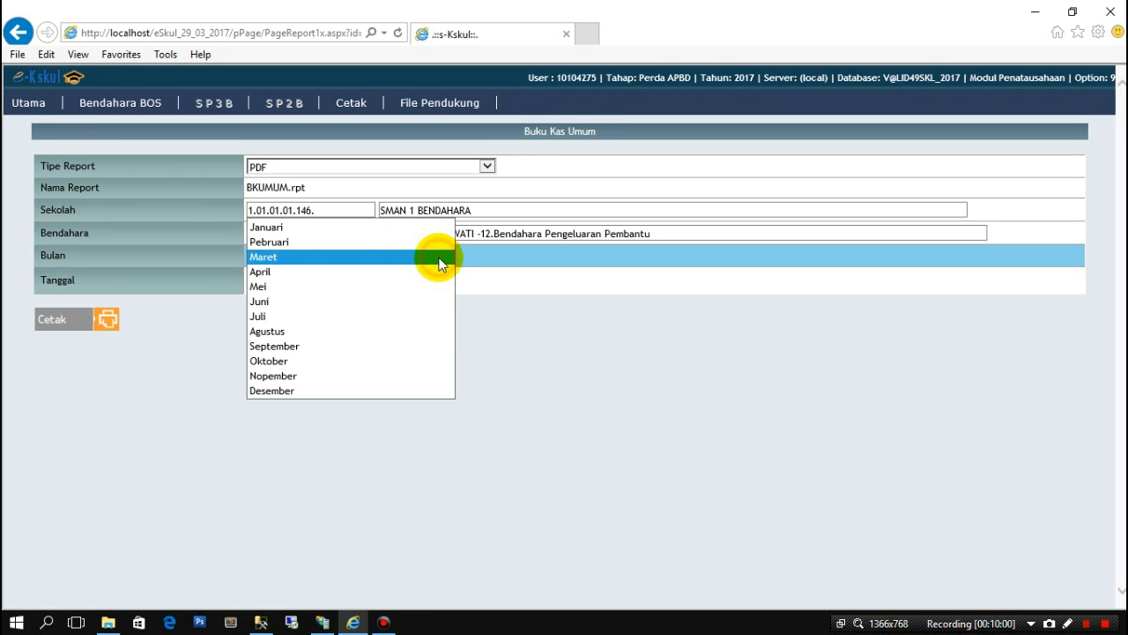
{"action": "left_click", "coordinate": [357, 242]}
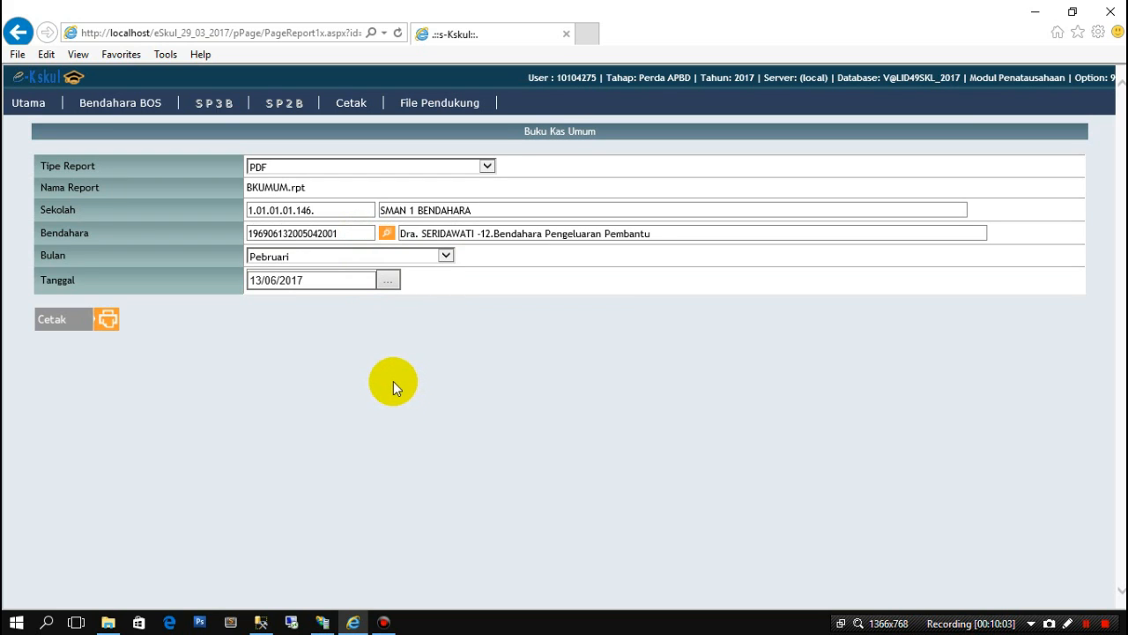
{"action": "left_click", "coordinate": [391, 370]}
{"action": "left_click", "coordinate": [446, 255]}
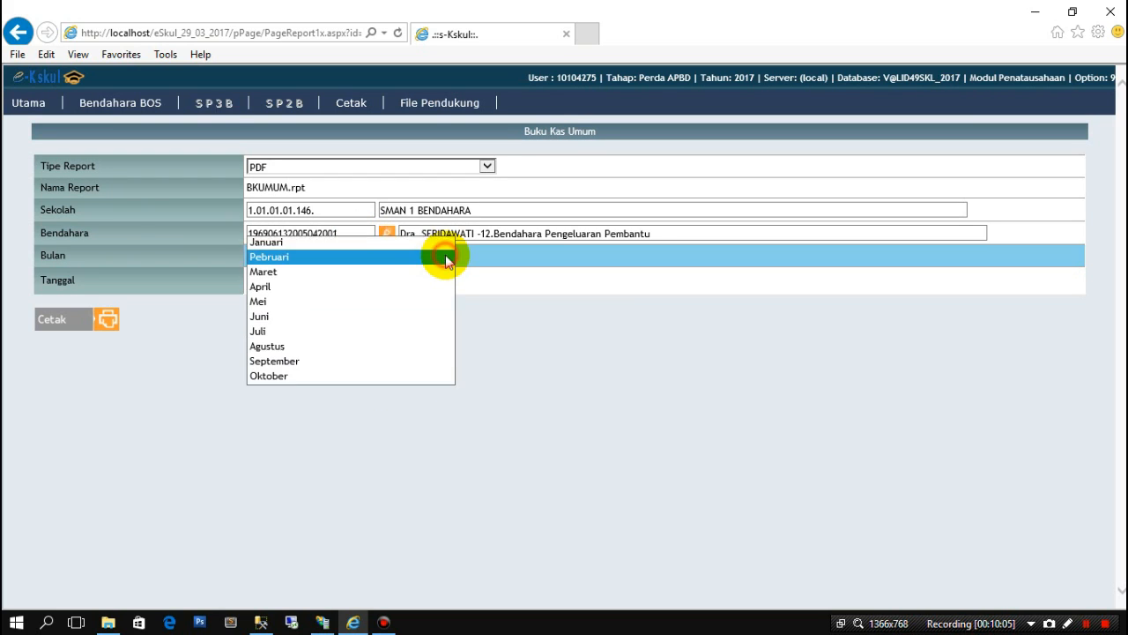
{"action": "left_click", "coordinate": [302, 256]}
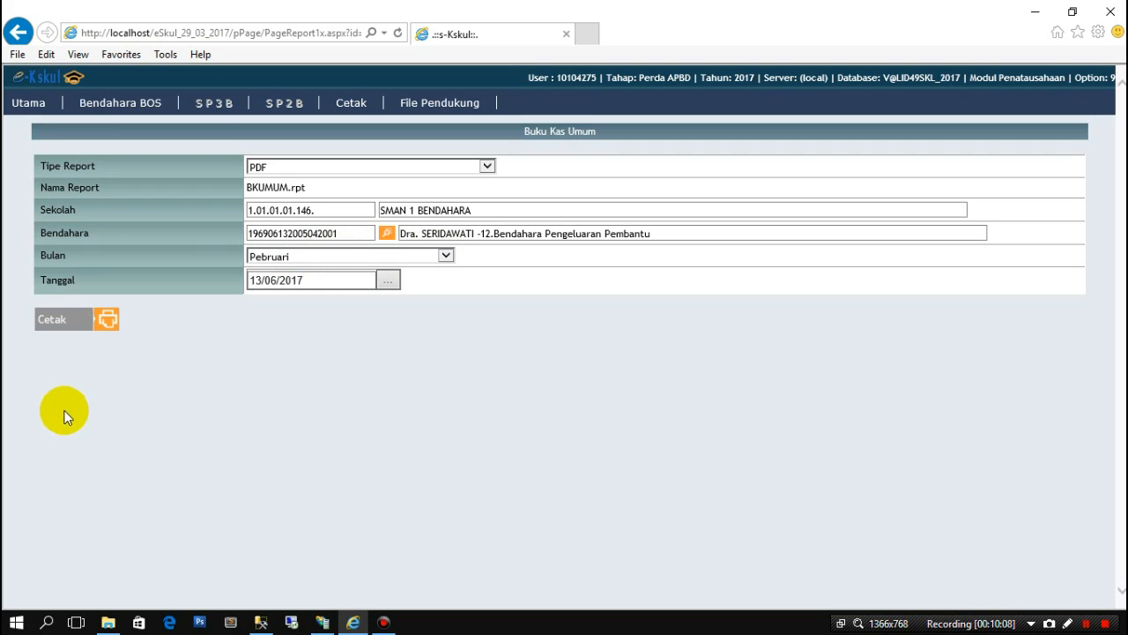
- Print the February Buku Kas Umum PDF, dismissing the Adobe Reader error and retrying Cetak
{"action": "left_click", "coordinate": [74, 319]}
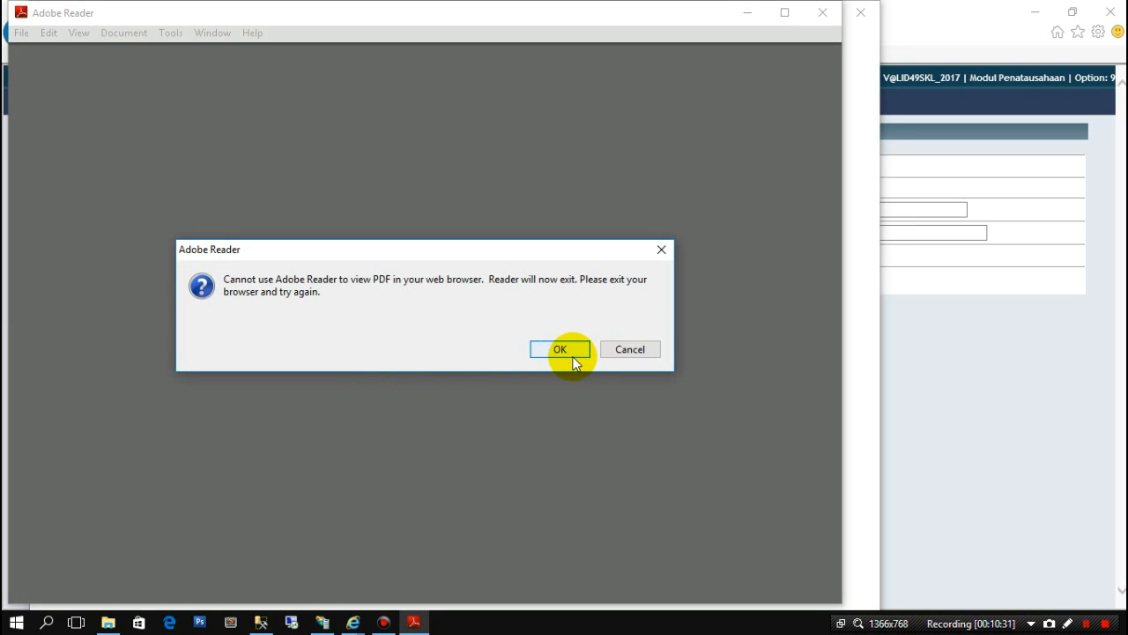
{"action": "left_click", "coordinate": [561, 349]}
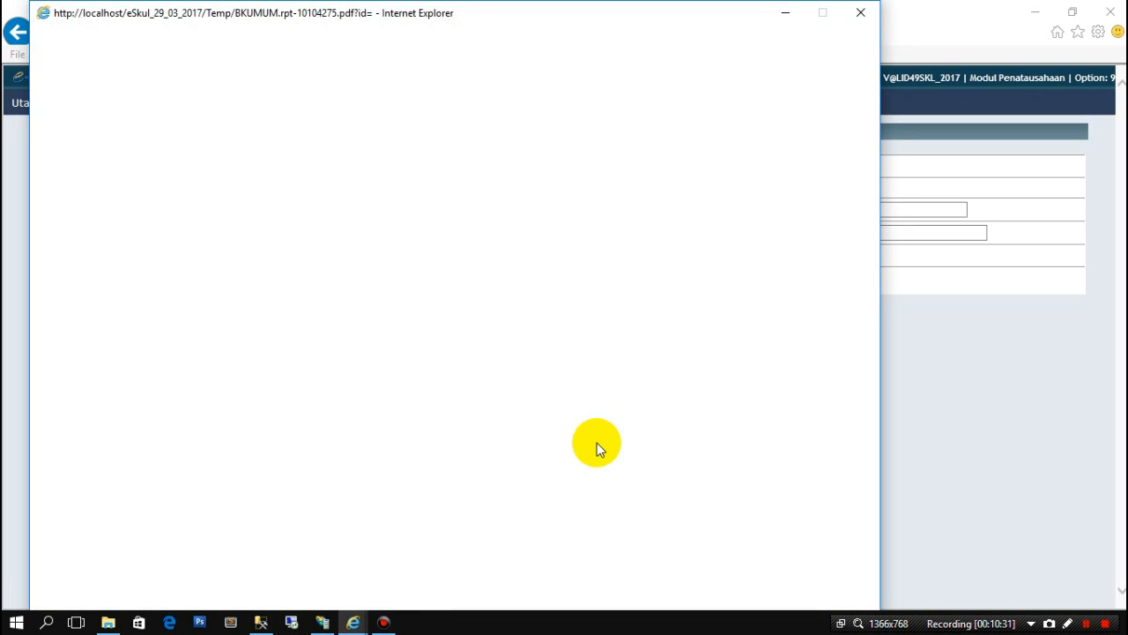
{"action": "left_click", "coordinate": [862, 15]}
{"action": "left_click", "coordinate": [276, 411]}
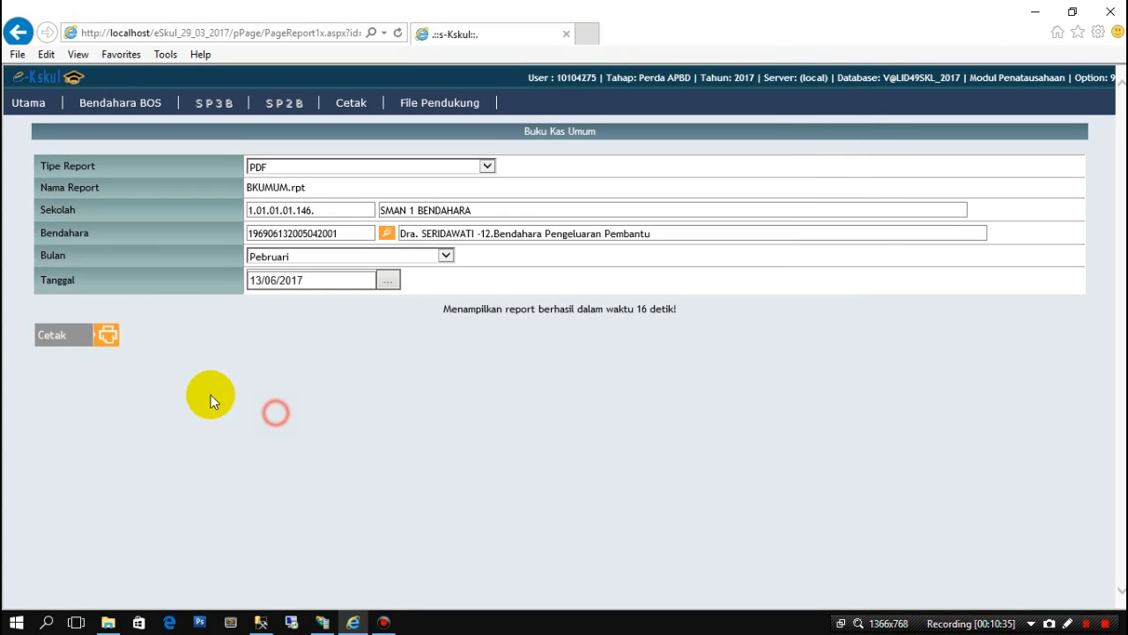
{"action": "left_click", "coordinate": [86, 333]}
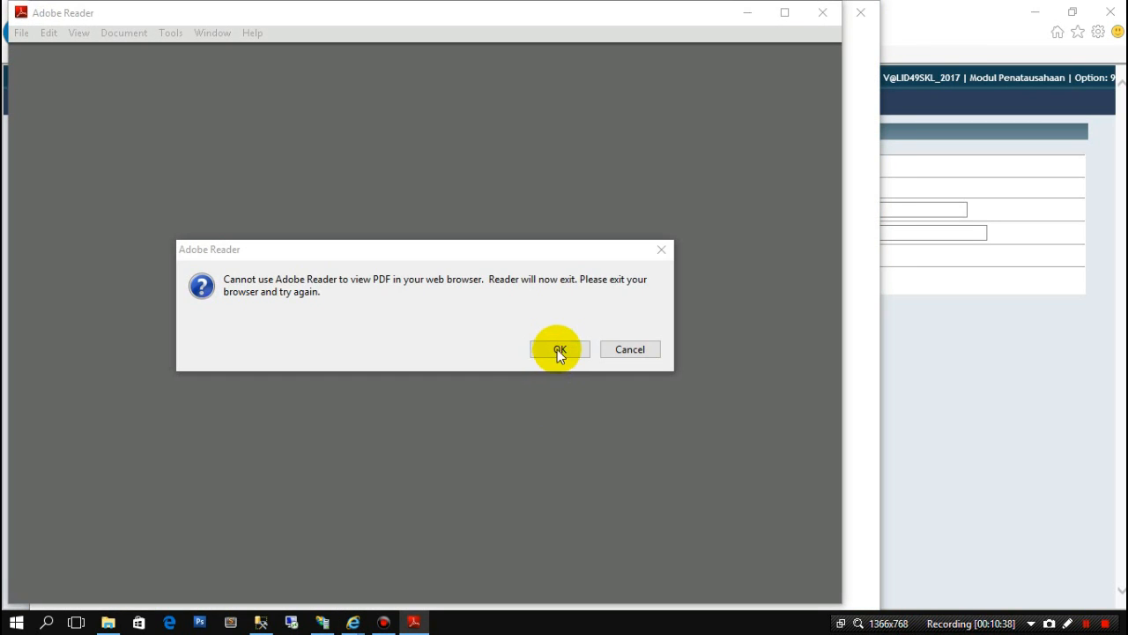
{"action": "left_click", "coordinate": [557, 349]}
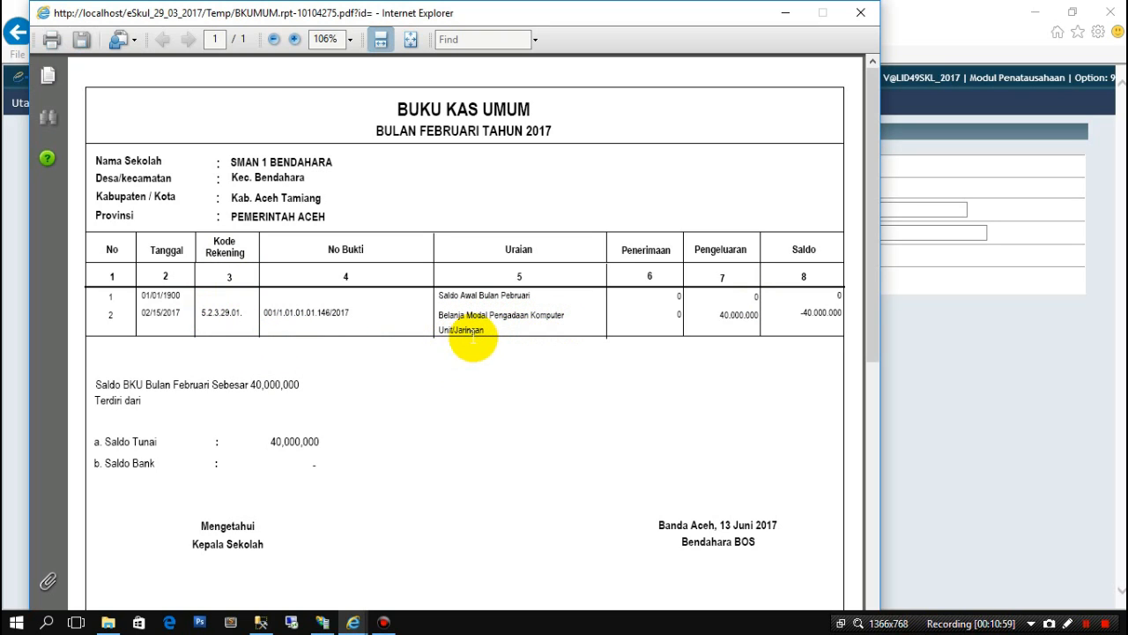
- Check the February PDF's 40.000.000 expense, -40.000.000 balance and 40,000,000 Saldo Tunai, then return to the form
{"action": "double_click", "coordinate": [725, 315]}
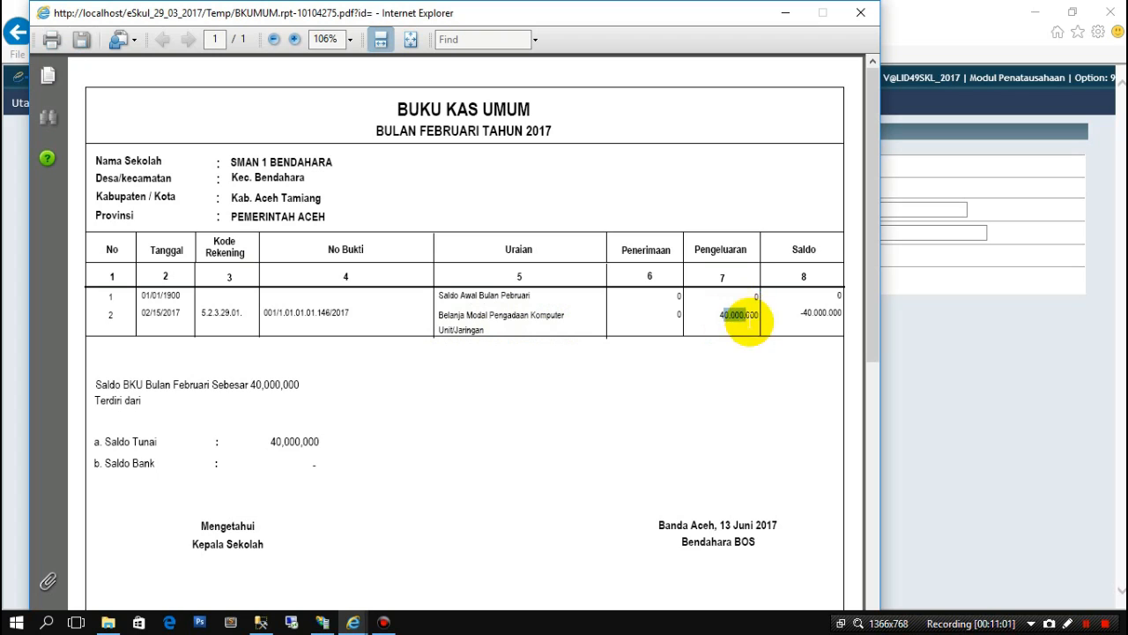
{"action": "double_click", "coordinate": [812, 312]}
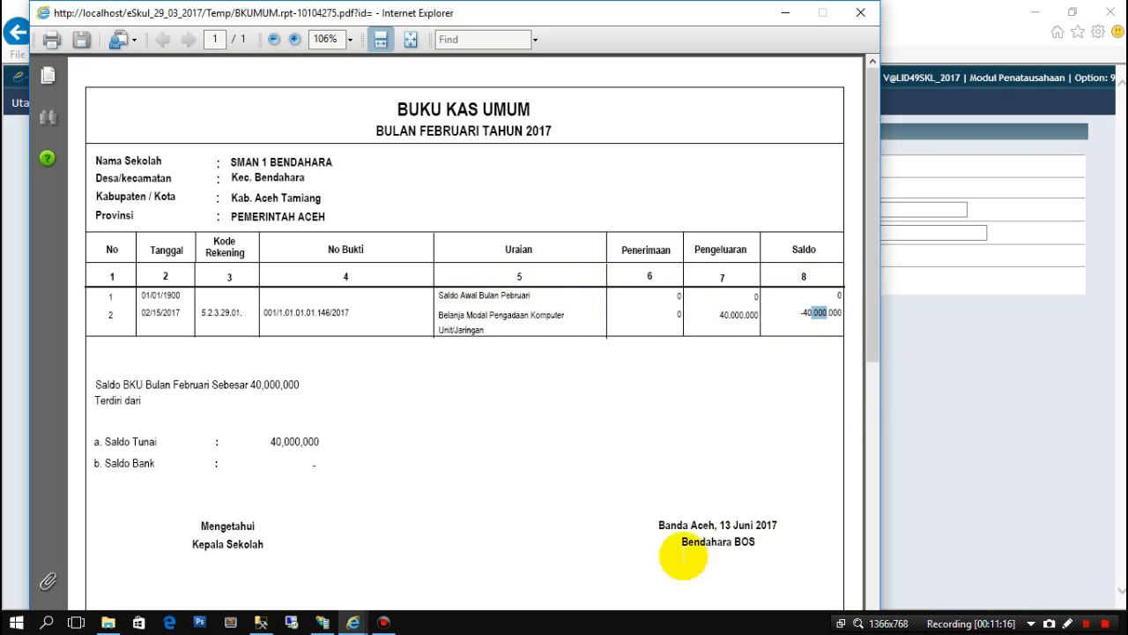
{"action": "left_click_drag", "start_coordinate": [257, 442], "coordinate": [315, 444]}
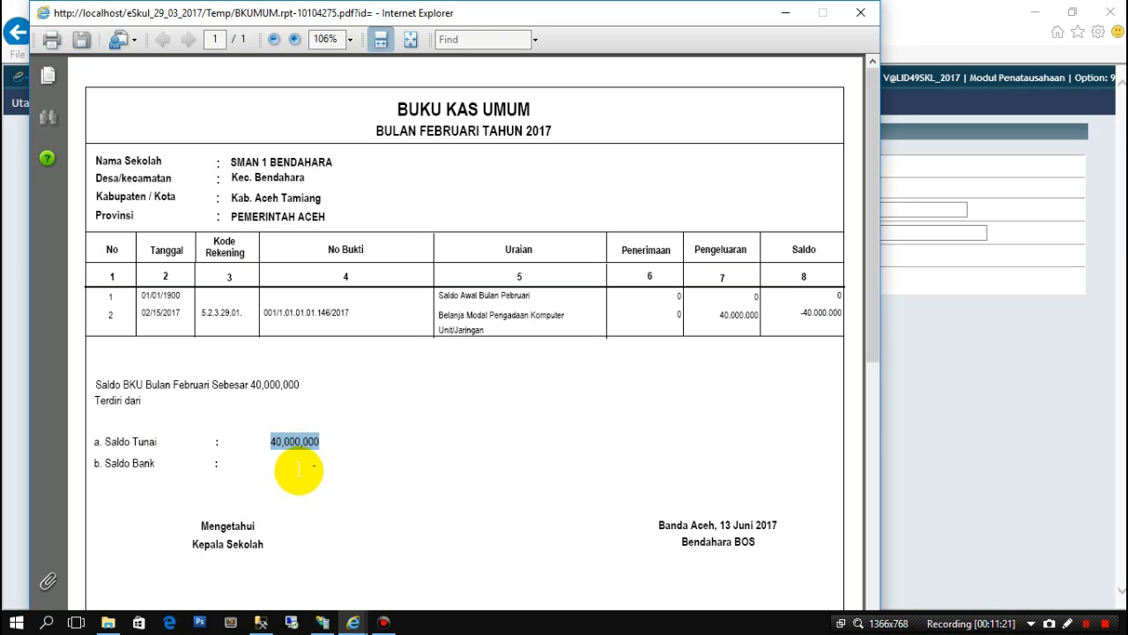
{"action": "left_click_drag", "start_coordinate": [305, 465], "coordinate": [317, 464]}
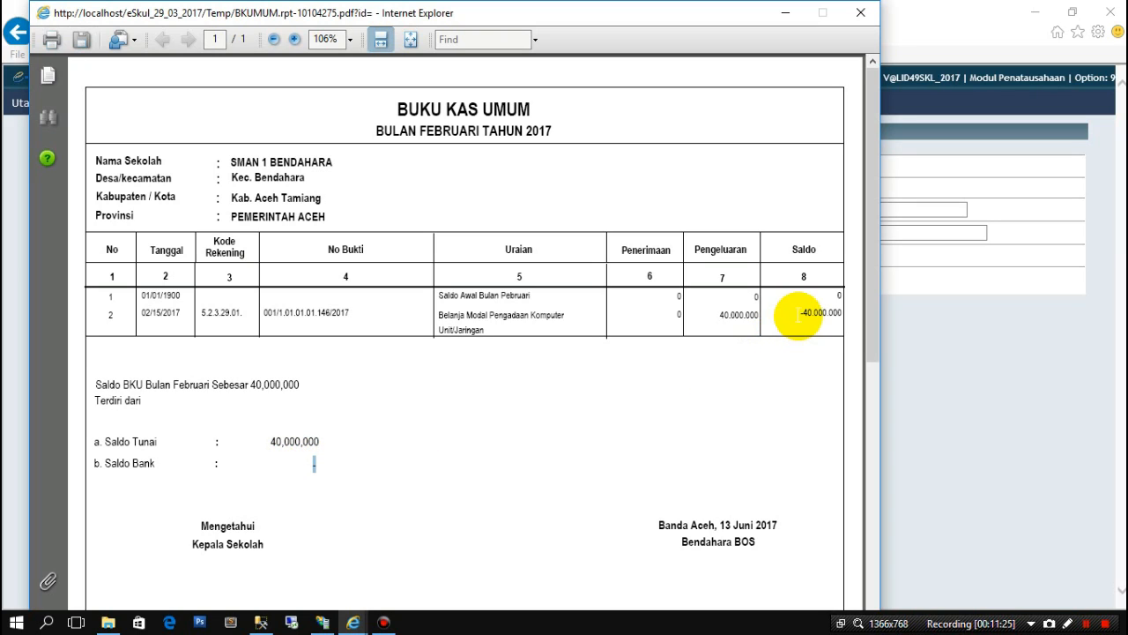
{"action": "left_click_drag", "start_coordinate": [799, 314], "coordinate": [843, 314]}
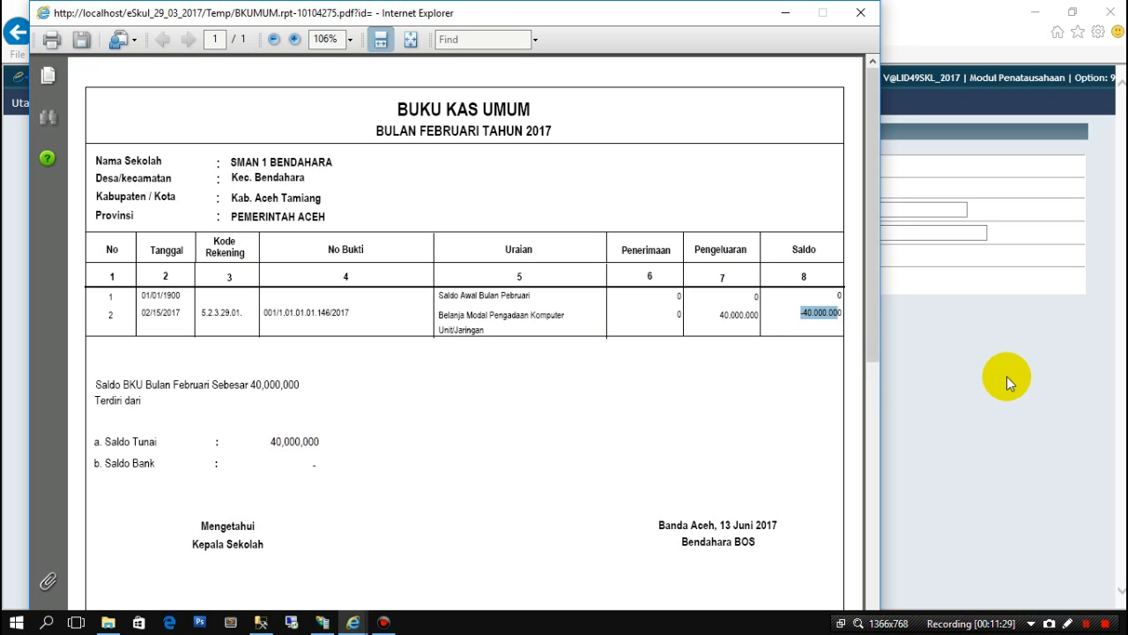
{"action": "left_click", "coordinate": [944, 373]}
{"action": "left_click", "coordinate": [445, 254]}
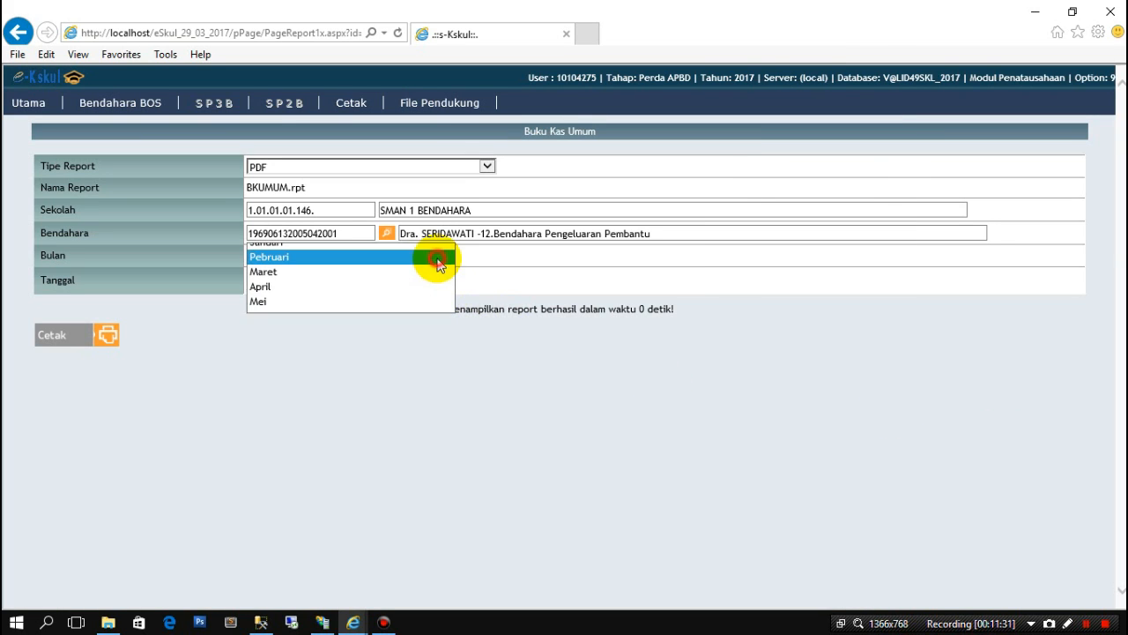
- Print the March Buku Kas Umum PDF and place it beside the February report
{"action": "left_click", "coordinate": [405, 271]}
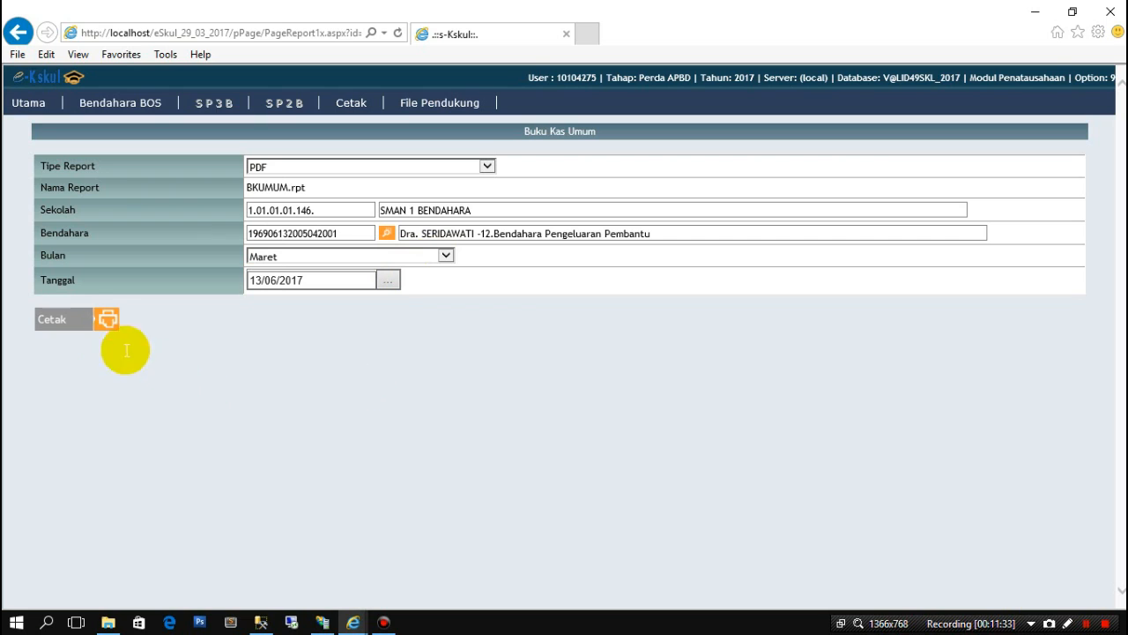
{"action": "left_click", "coordinate": [89, 318]}
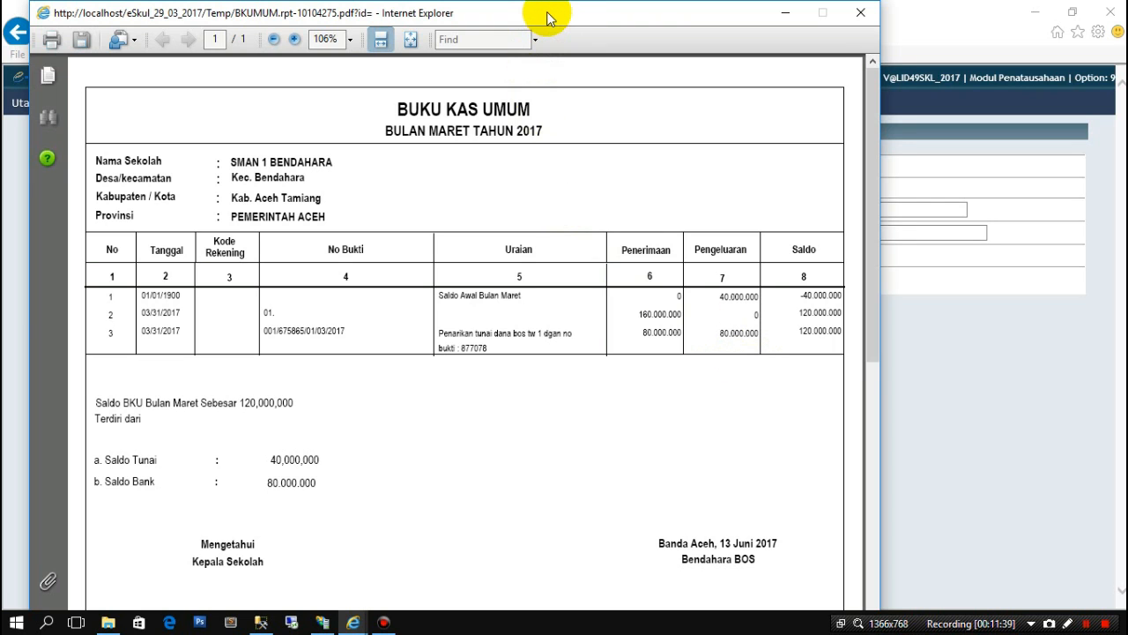
{"action": "left_click_drag", "start_coordinate": [552, 19], "coordinate": [731, 46]}
{"action": "mouse_move", "coordinate": [361, 609]}
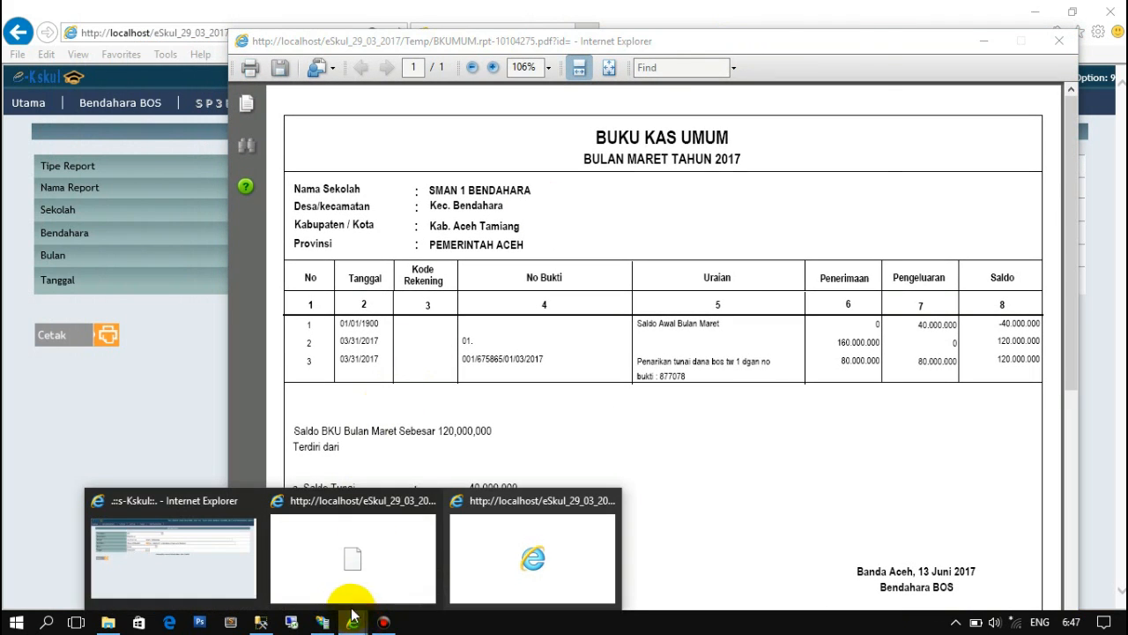
{"action": "left_click", "coordinate": [335, 577]}
{"action": "left_click_drag", "start_coordinate": [551, 13], "coordinate": [428, 16]}
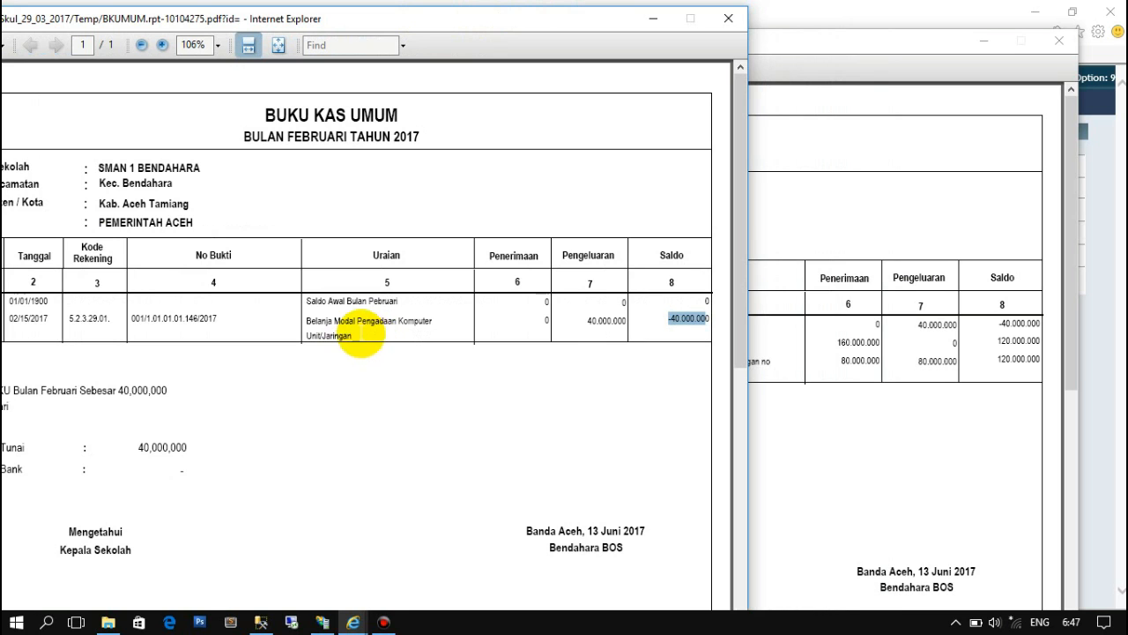
{"action": "left_click_drag", "start_coordinate": [564, 27], "coordinate": [421, 64]}
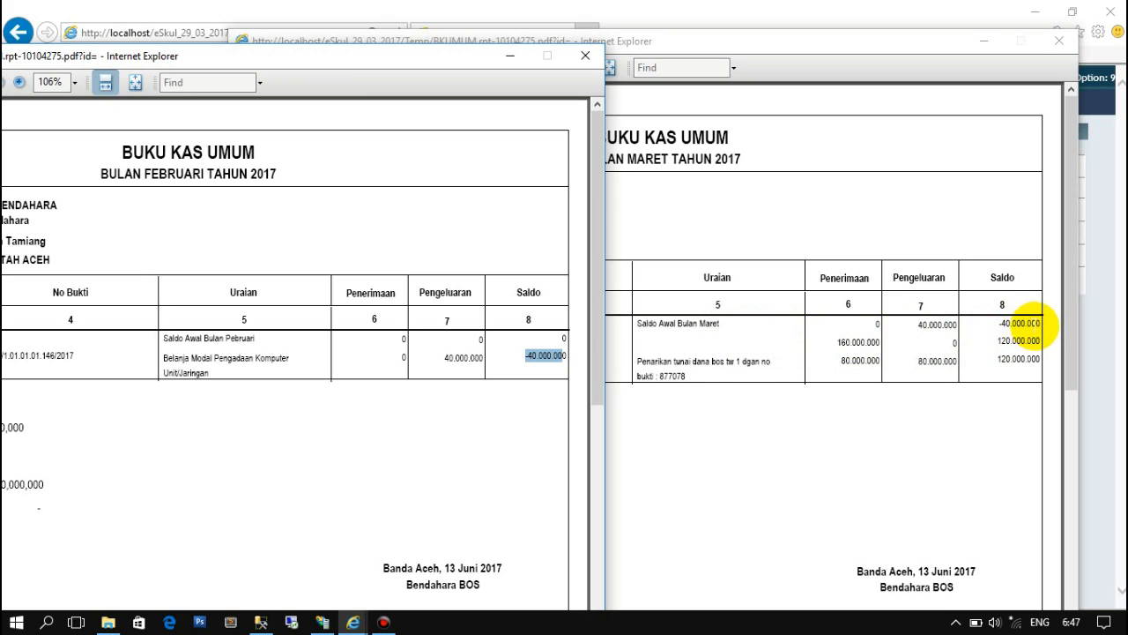
{"action": "left_click", "coordinate": [731, 41]}
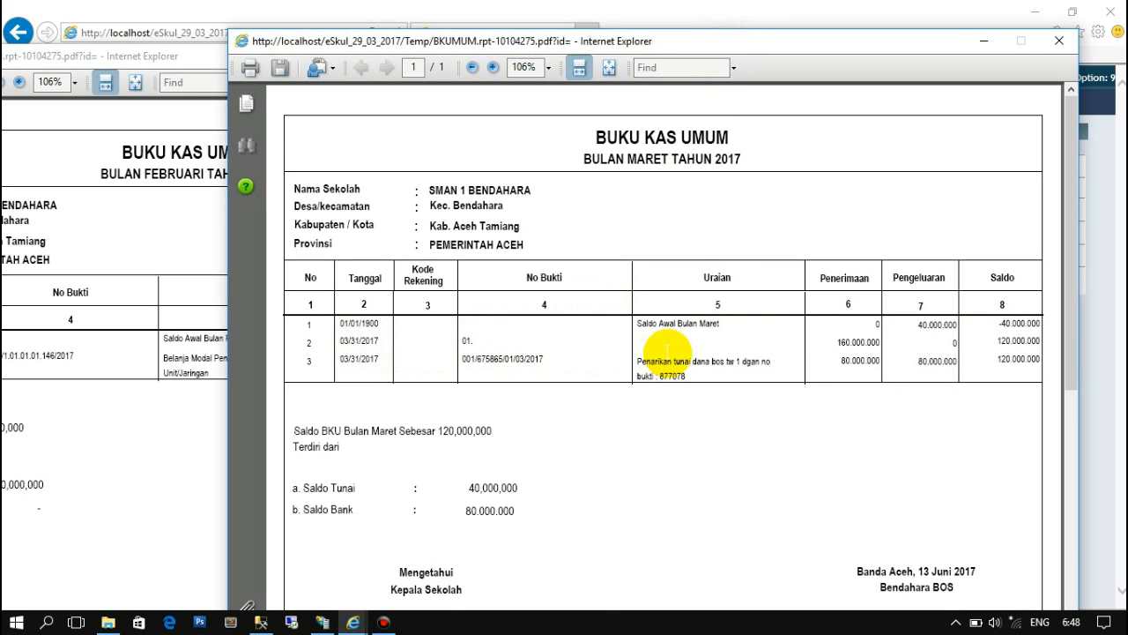
- Highlight March's cash withdrawal row, 160.000.000 receipt, 120.000.000 balance and 40,000,000 Saldo Tunai
{"action": "mouse_move", "coordinate": [641, 345]}
{"action": "left_mouse_down"}
{"action": "mouse_move", "coordinate": [691, 345]}
{"action": "mouse_move", "coordinate": [709, 361]}
{"action": "left_mouse_up"}
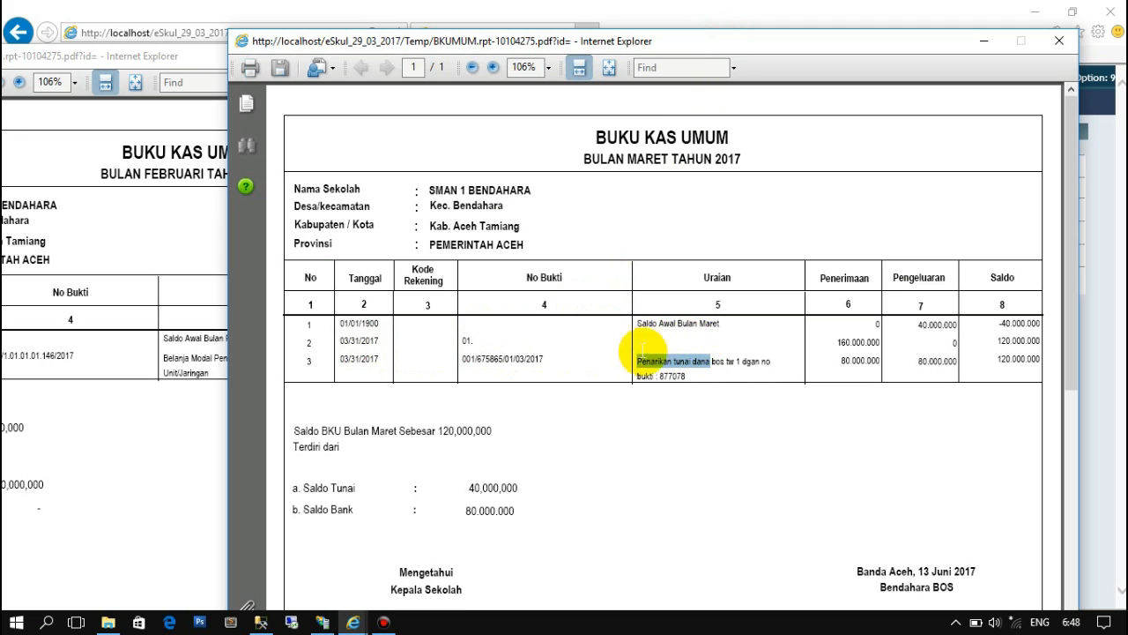
{"action": "left_click", "coordinate": [473, 341]}
{"action": "left_click_drag", "start_coordinate": [473, 341], "coordinate": [467, 341]}
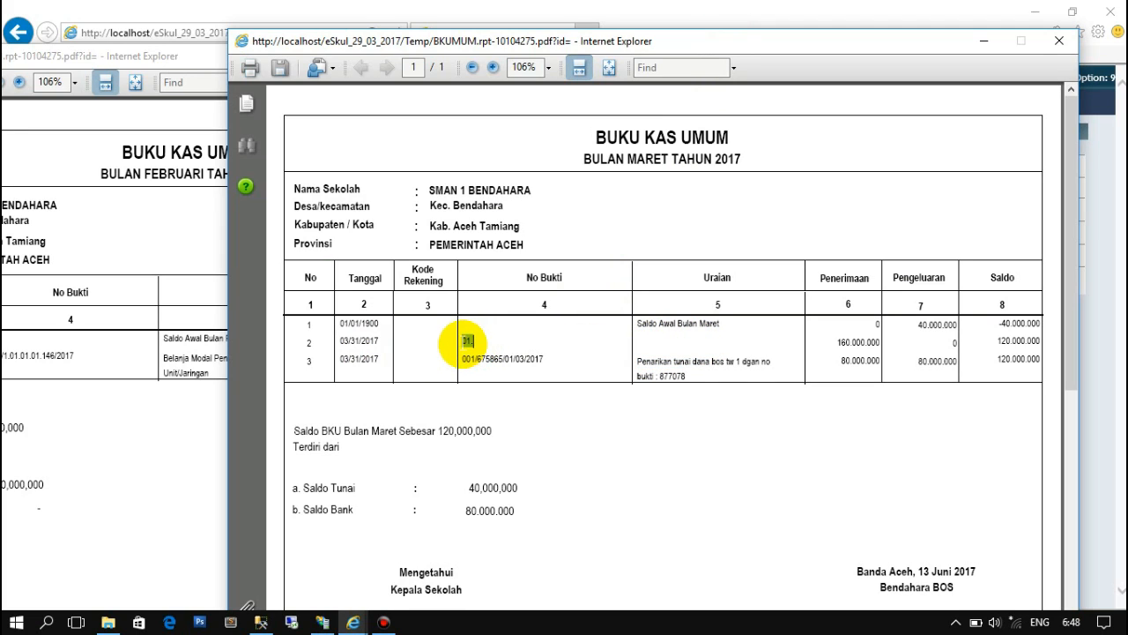
{"action": "left_click_drag", "start_coordinate": [838, 341], "coordinate": [879, 341]}
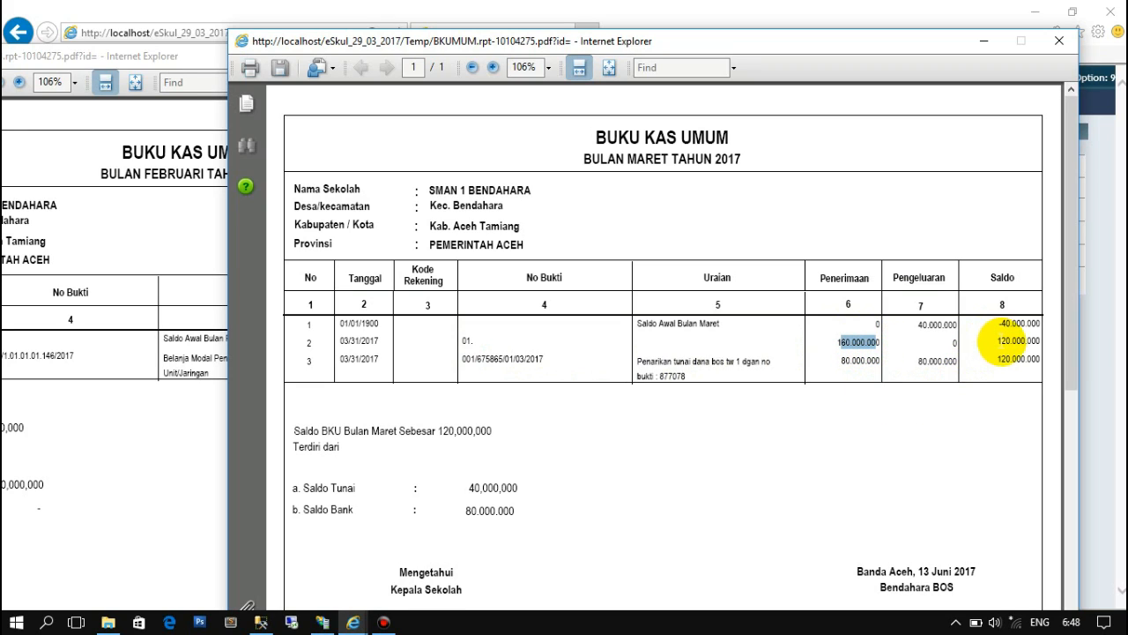
{"action": "left_click_drag", "start_coordinate": [999, 341], "coordinate": [1027, 342]}
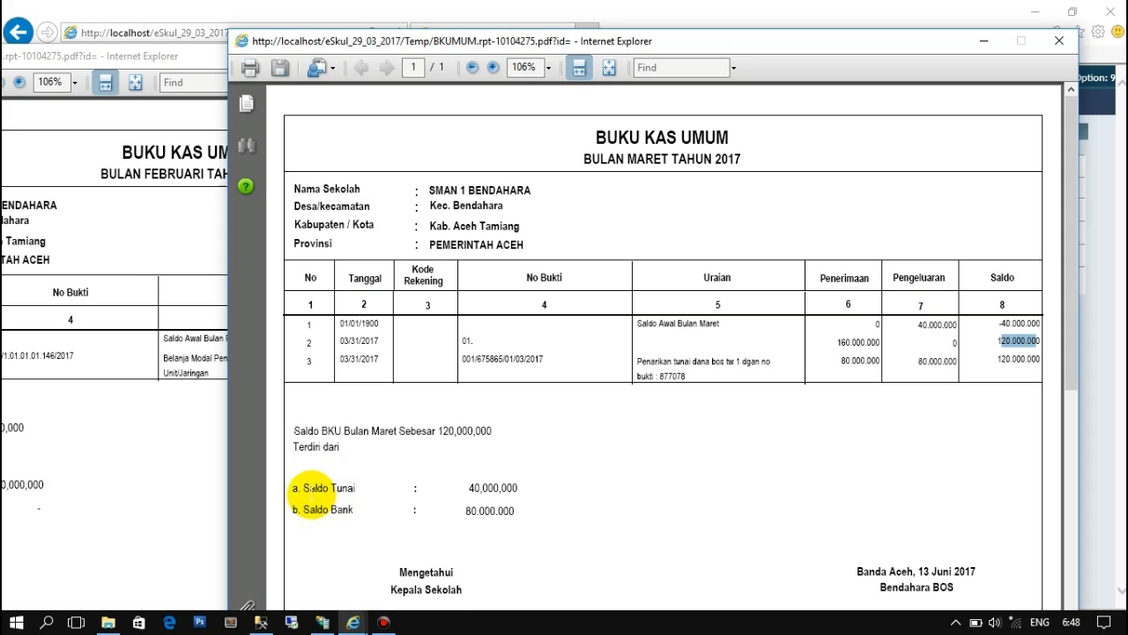
{"action": "left_click_drag", "start_coordinate": [304, 488], "coordinate": [355, 491]}
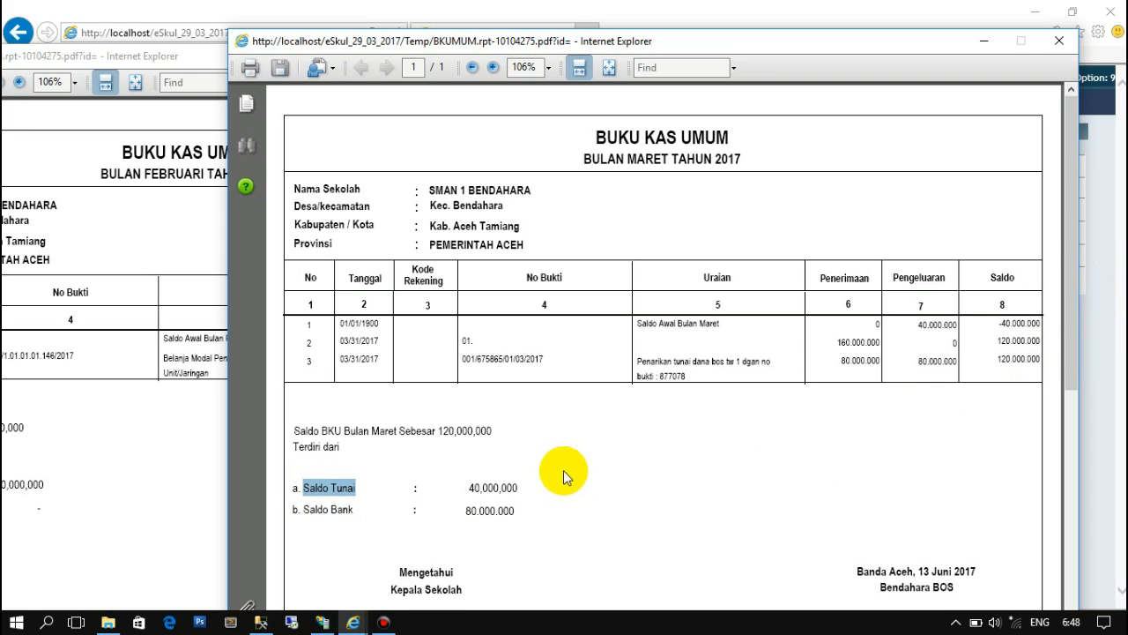
{"action": "left_click_drag", "start_coordinate": [468, 487], "coordinate": [519, 488]}
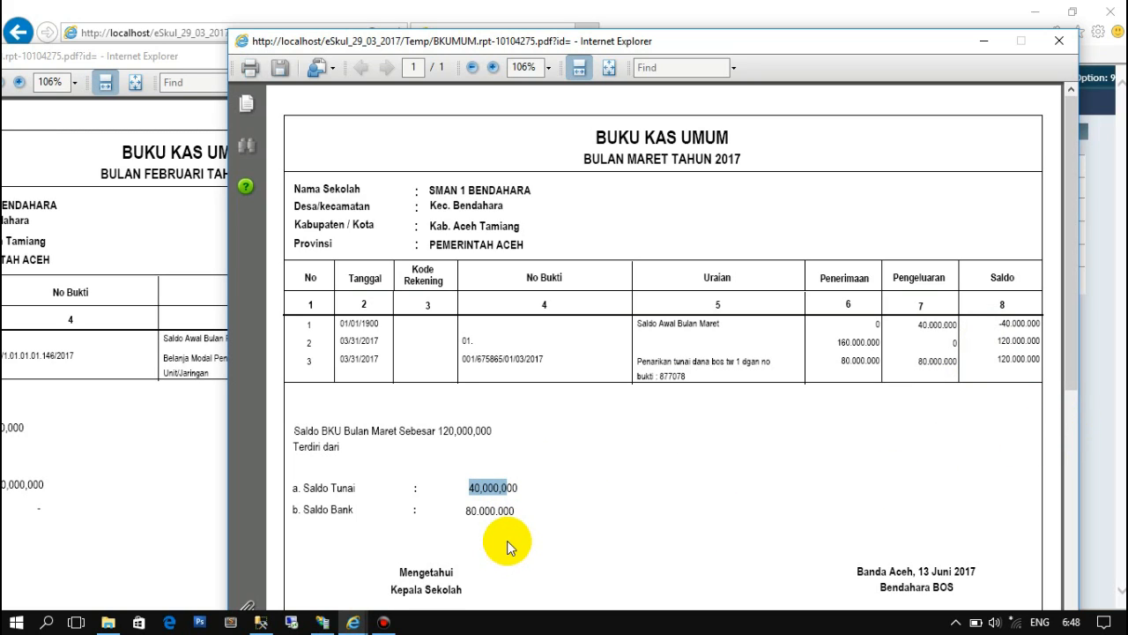
{"action": "left_click", "coordinate": [1089, 460]}
- Open the Buku Pembantu Kas report form and select the treasurer
{"action": "mouse_move", "coordinate": [359, 110]}
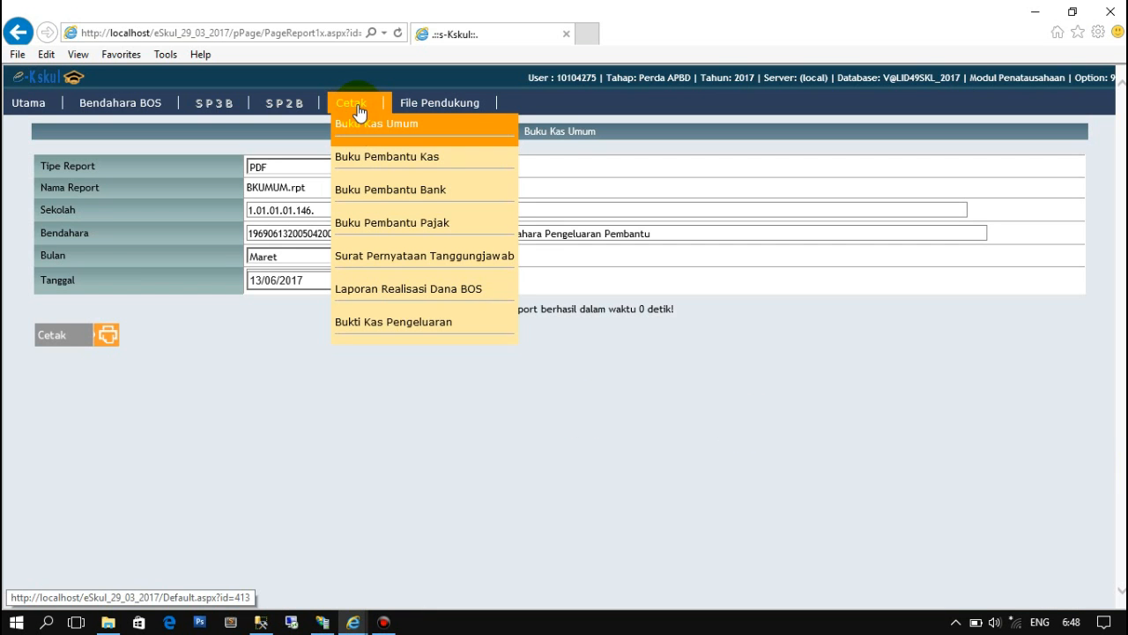
{"action": "left_click", "coordinate": [393, 161]}
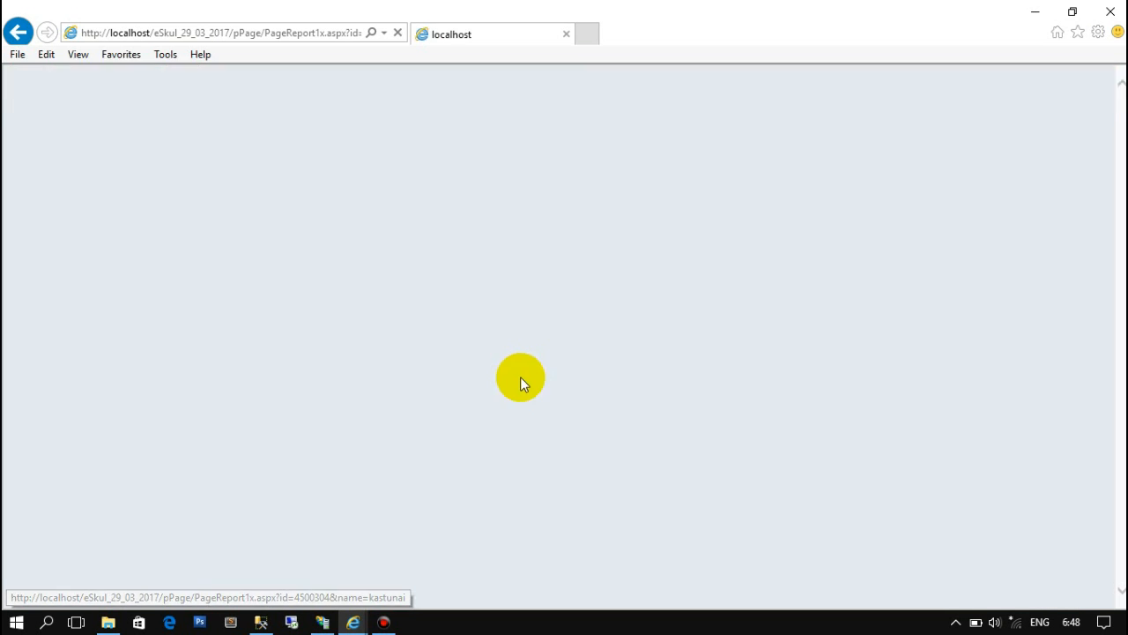
{"action": "left_click", "coordinate": [393, 232]}
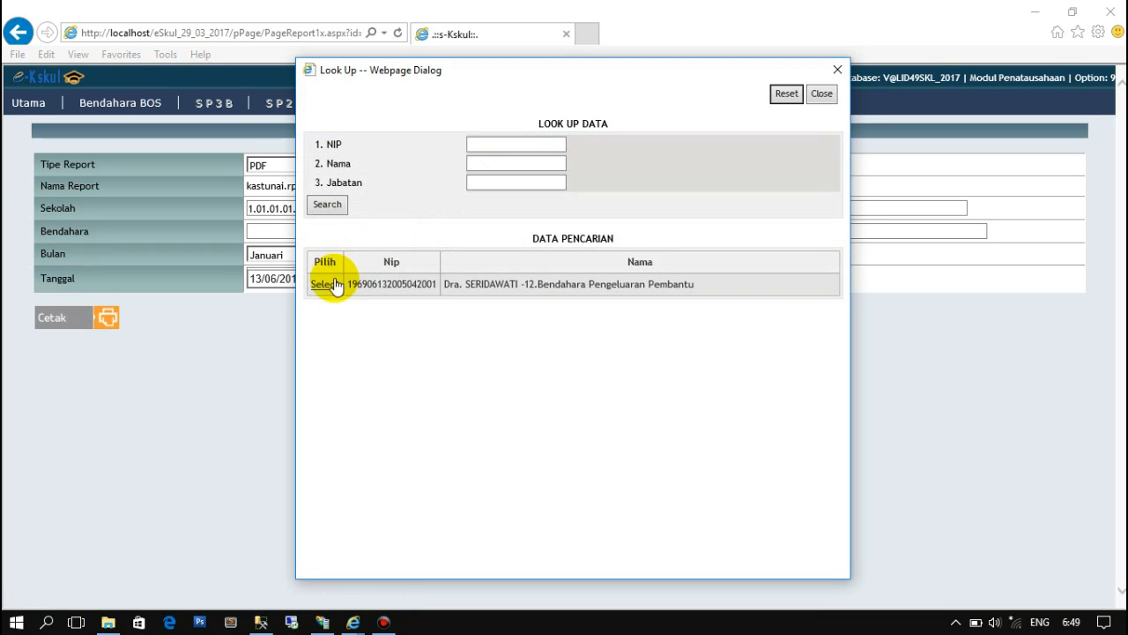
{"action": "left_click", "coordinate": [325, 284]}
- Print the February cash report and mark its closing saldo (40.000.000)
{"action": "left_click", "coordinate": [443, 257]}
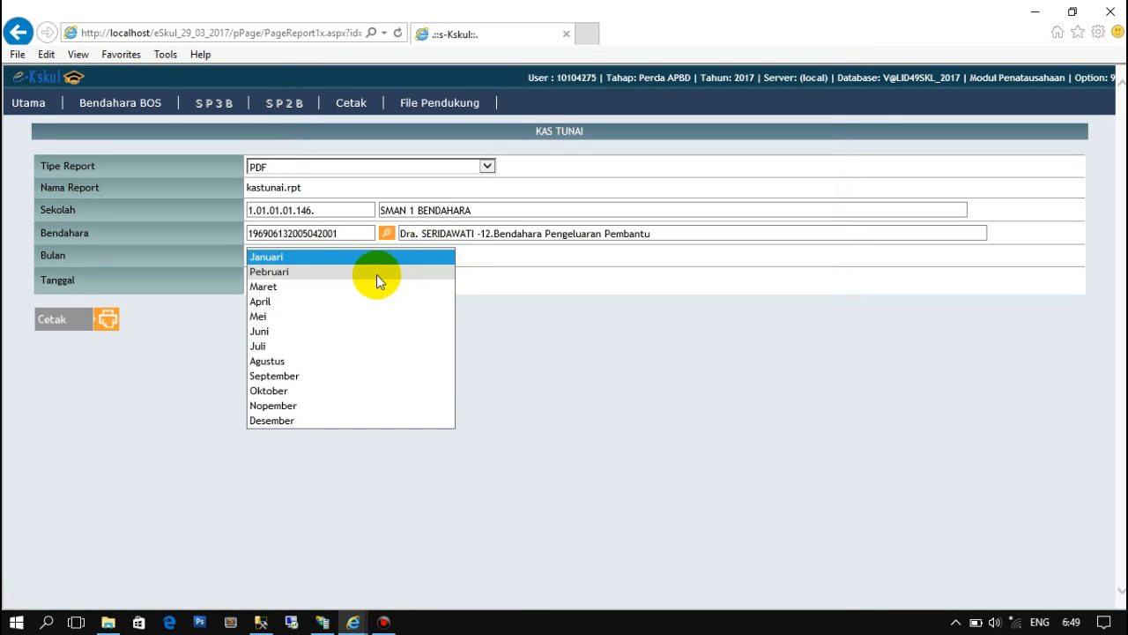
{"action": "left_click", "coordinate": [310, 274]}
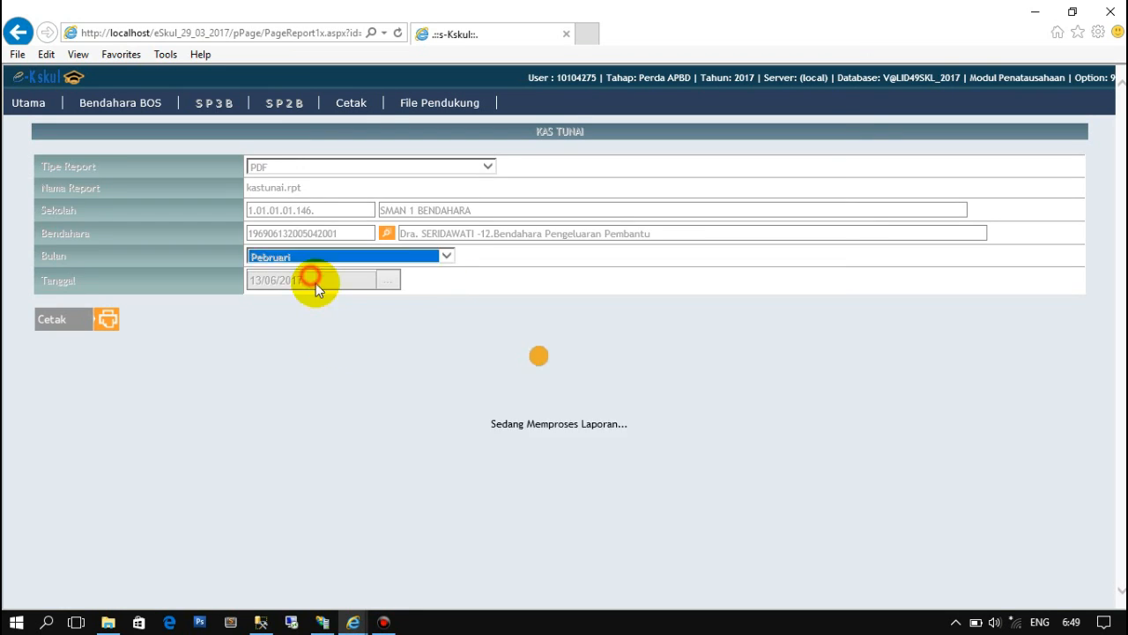
{"action": "left_click", "coordinate": [51, 319]}
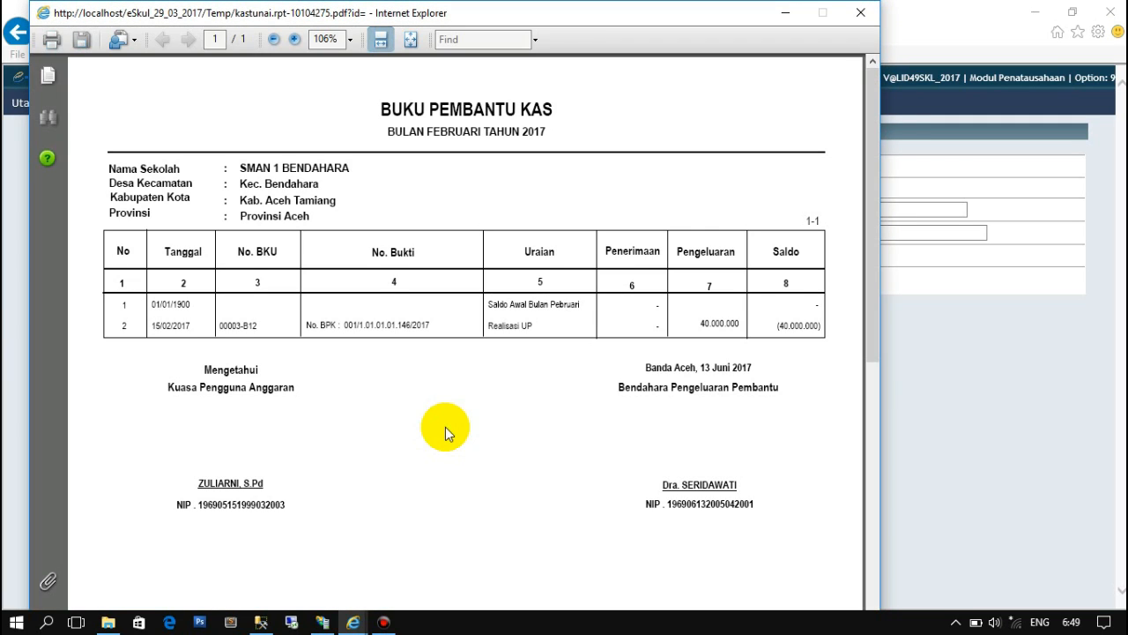
{"action": "left_click_drag", "start_coordinate": [775, 326], "coordinate": [822, 327]}
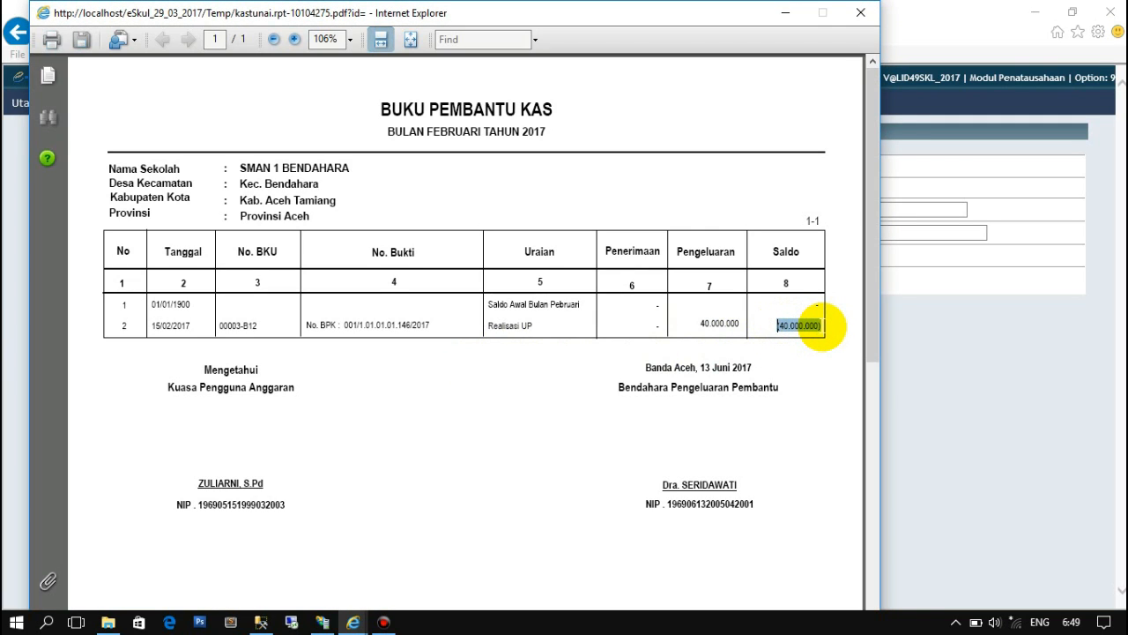
{"action": "left_click", "coordinate": [923, 347]}
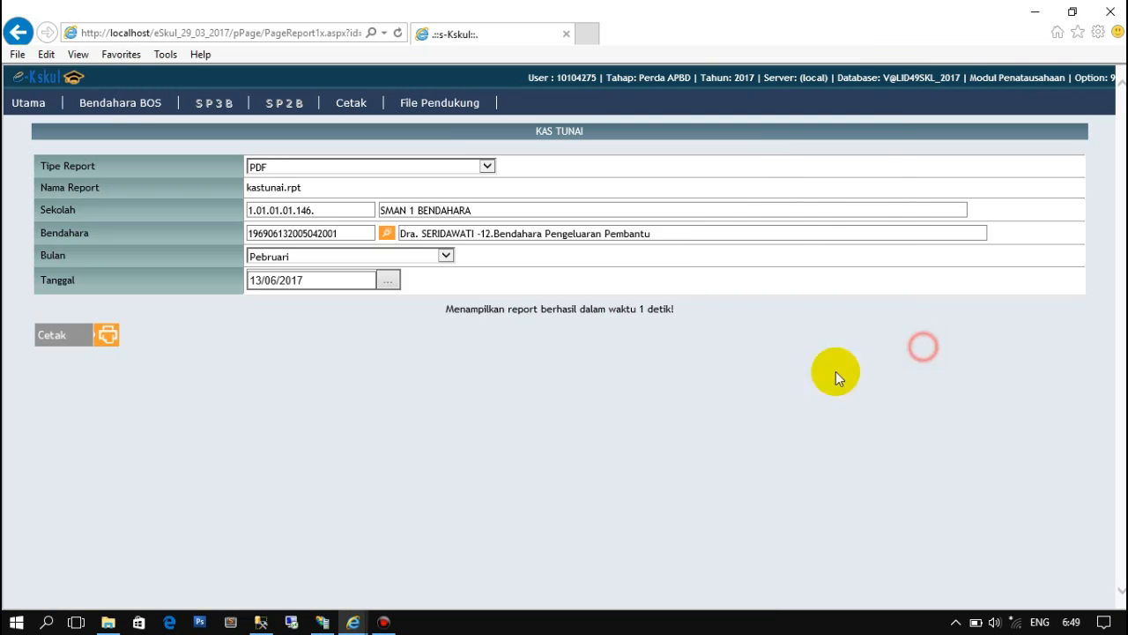
- Print the Buku Pembantu Kas report for Maret
{"action": "left_click", "coordinate": [446, 255]}
{"action": "left_click", "coordinate": [389, 271]}
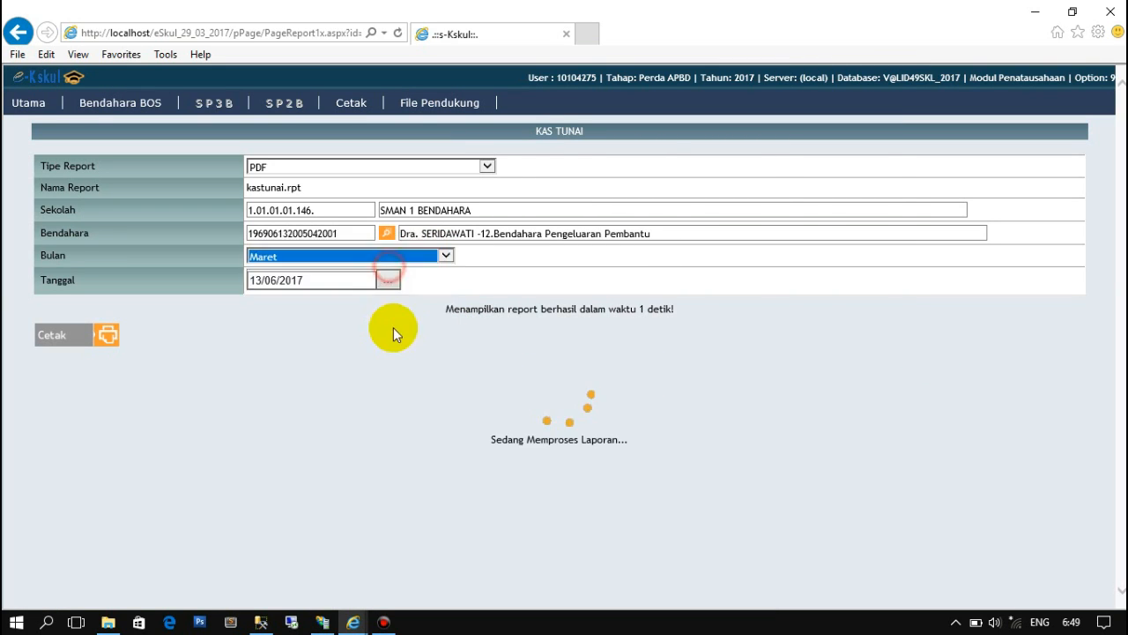
{"action": "left_click", "coordinate": [99, 321]}
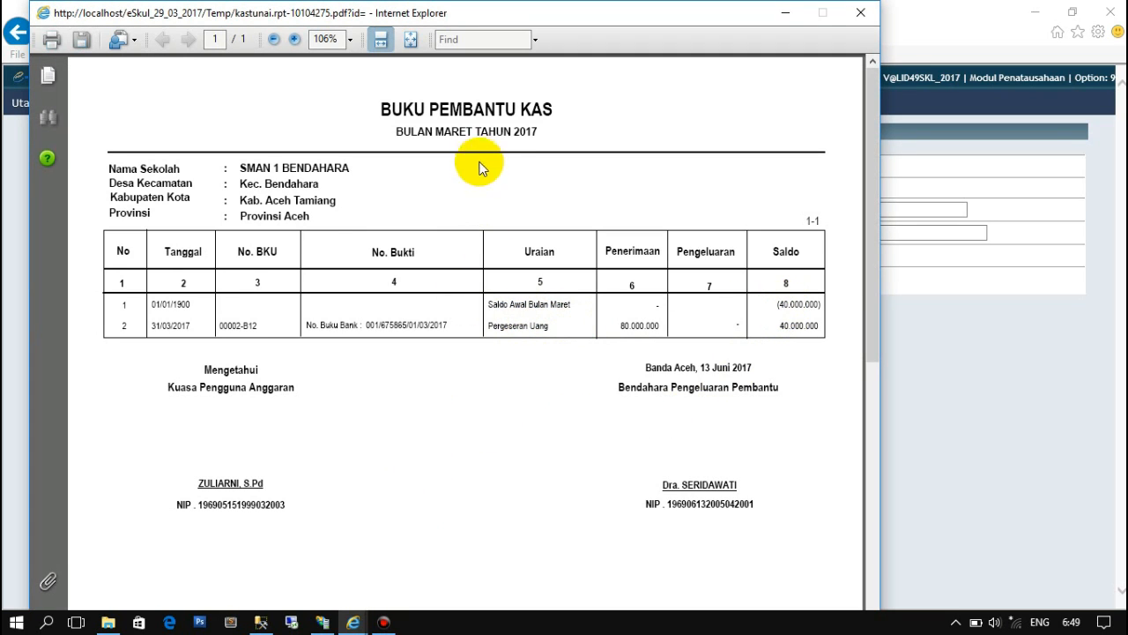
- Arrange the February and March PDF windows side by side
{"action": "left_click", "coordinate": [352, 622]}
{"action": "left_click", "coordinate": [557, 575]}
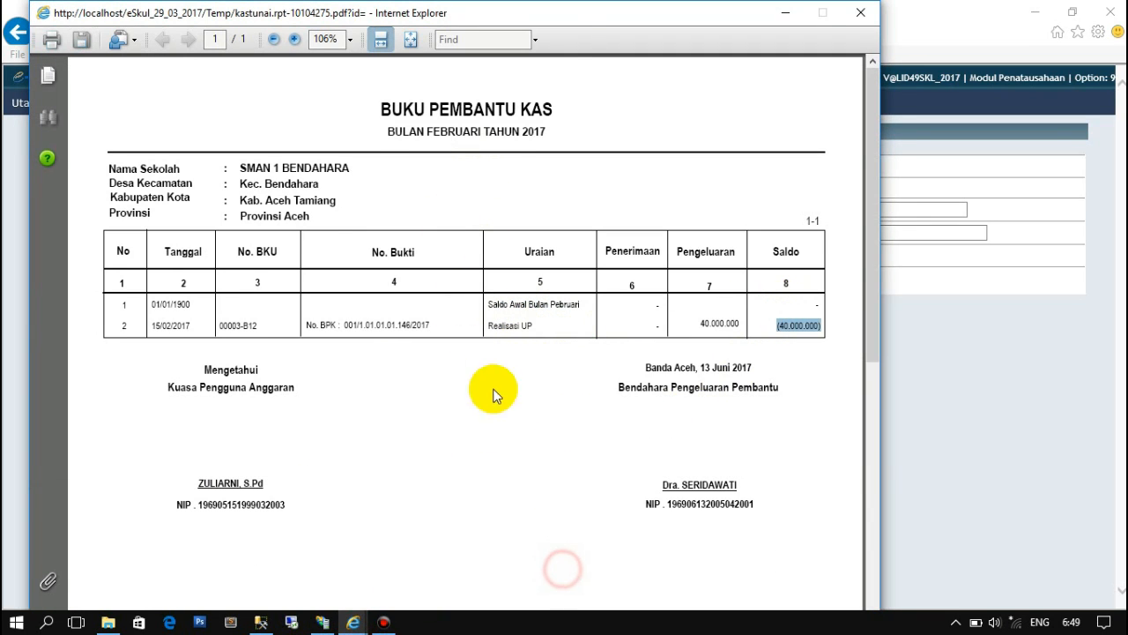
{"action": "left_click_drag", "start_coordinate": [564, 12], "coordinate": [445, 34]}
{"action": "left_click", "coordinate": [673, 13]}
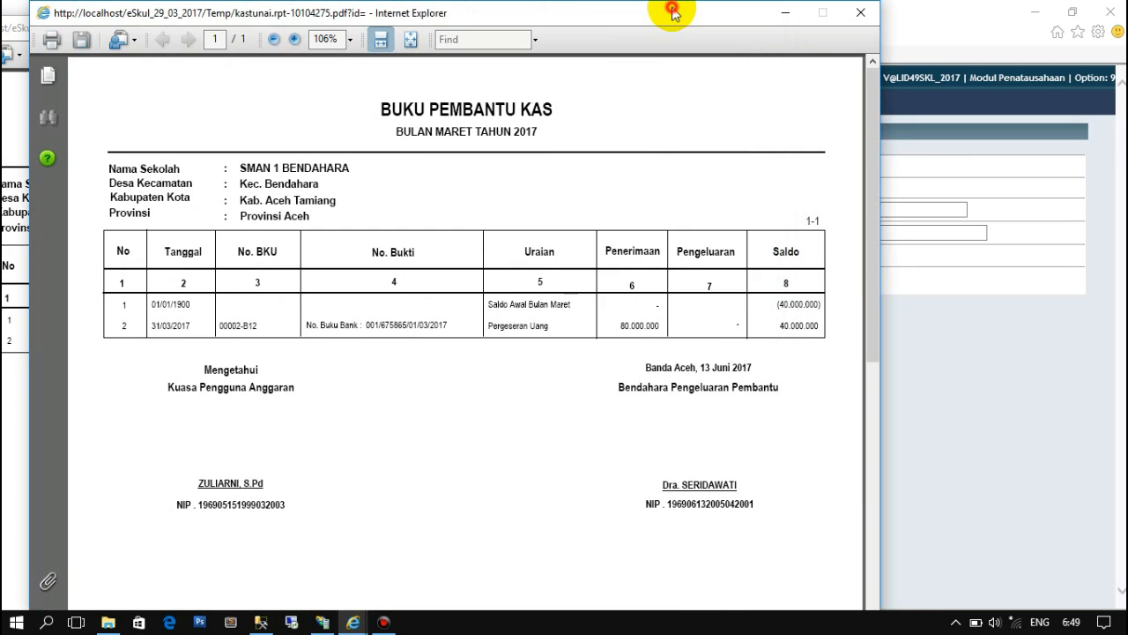
{"action": "left_click_drag", "start_coordinate": [637, 17], "coordinate": [926, 17]}
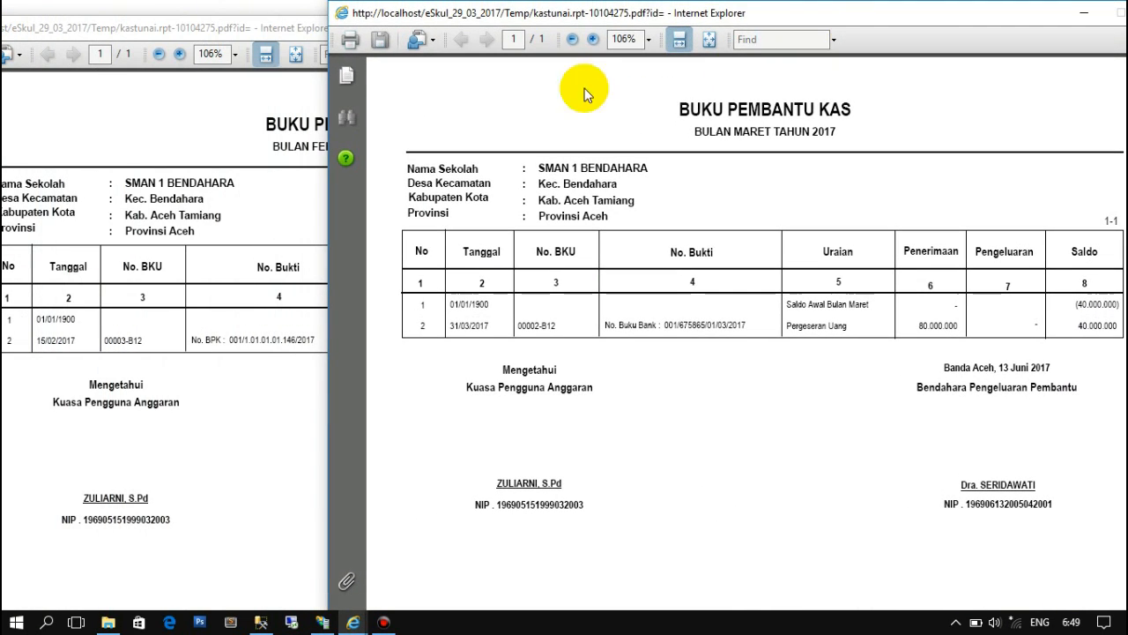
{"action": "left_click", "coordinate": [264, 31]}
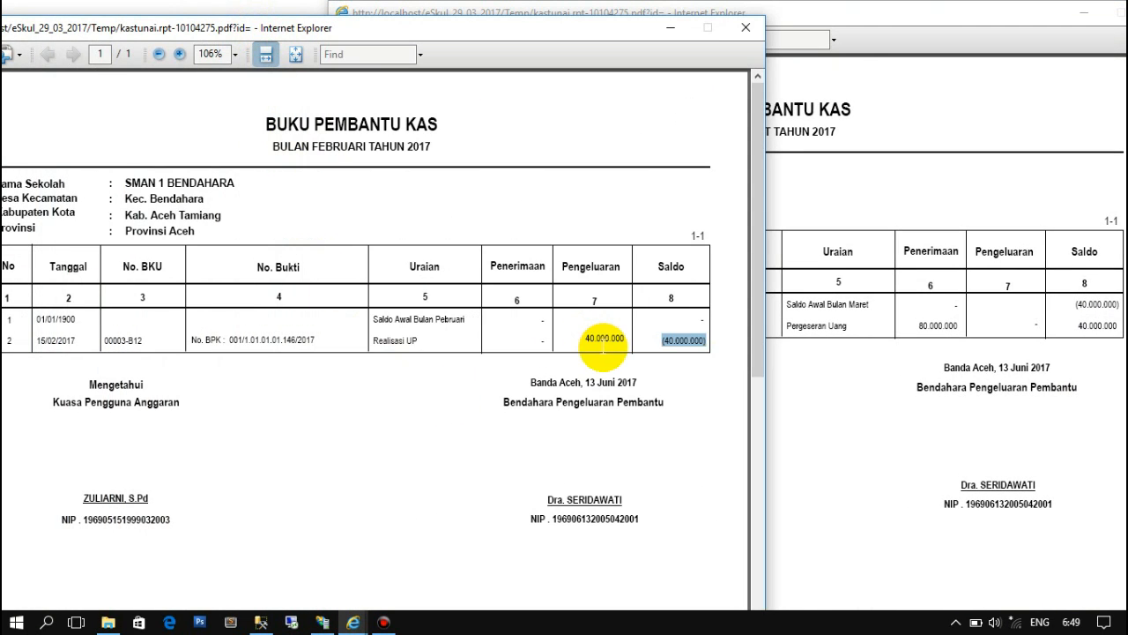
{"action": "left_click", "coordinate": [816, 357]}
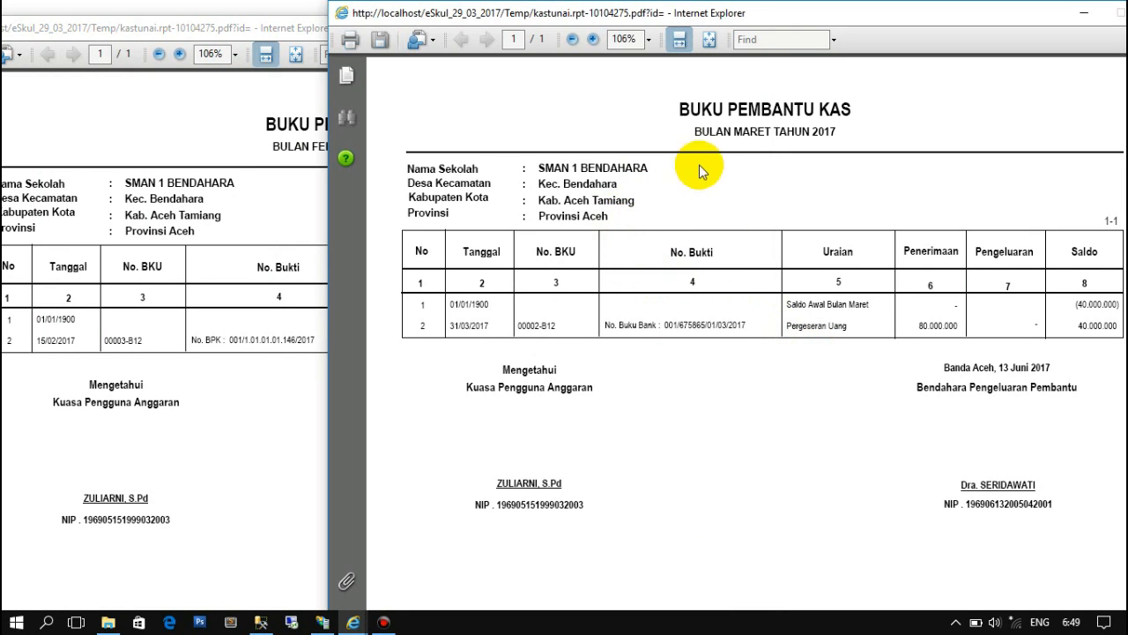
{"action": "left_click", "coordinate": [749, 132]}
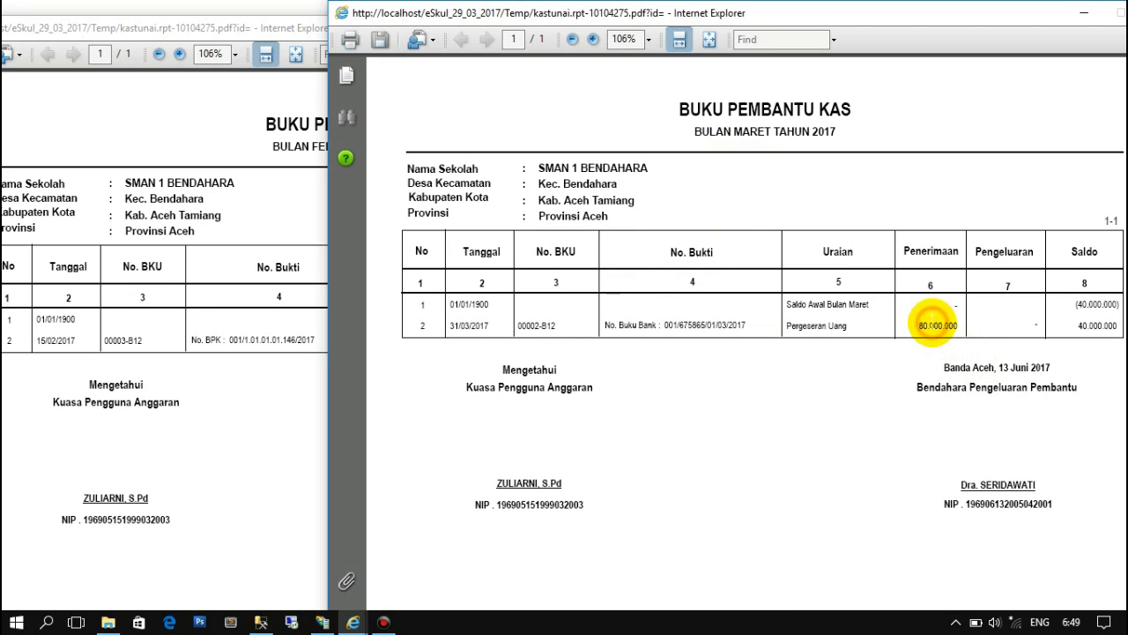
- Mark March's 80.000.000 receipt, (40.000.000) opening and 40.000.000 closing saldo; bring up February's BKU report
{"action": "double_click", "coordinate": [937, 326]}
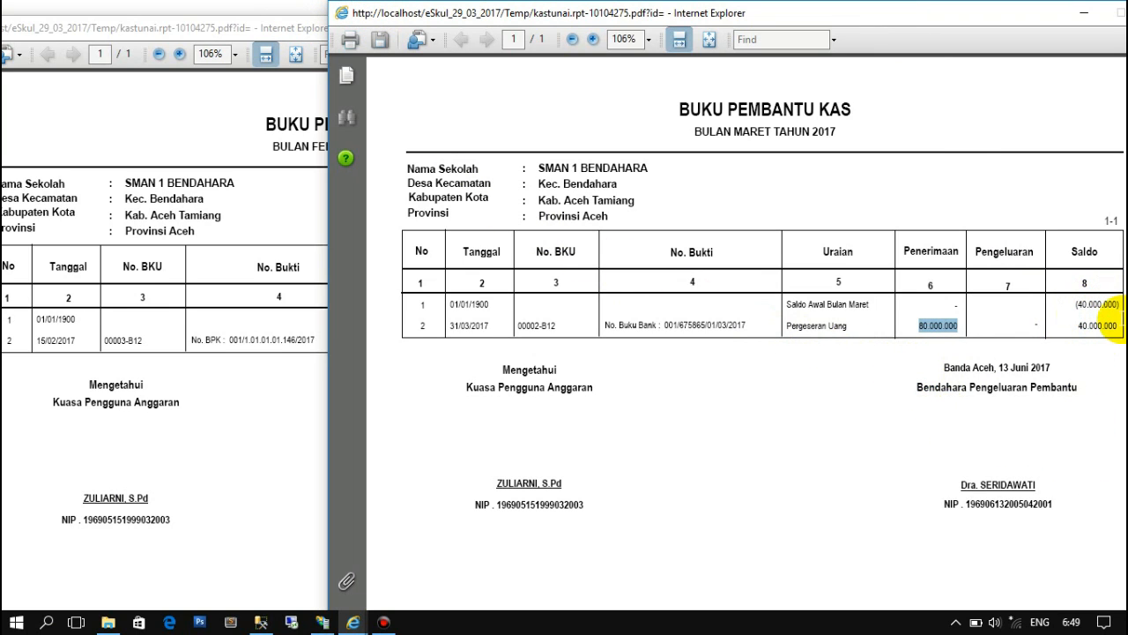
{"action": "left_click_drag", "start_coordinate": [1077, 304], "coordinate": [1102, 303]}
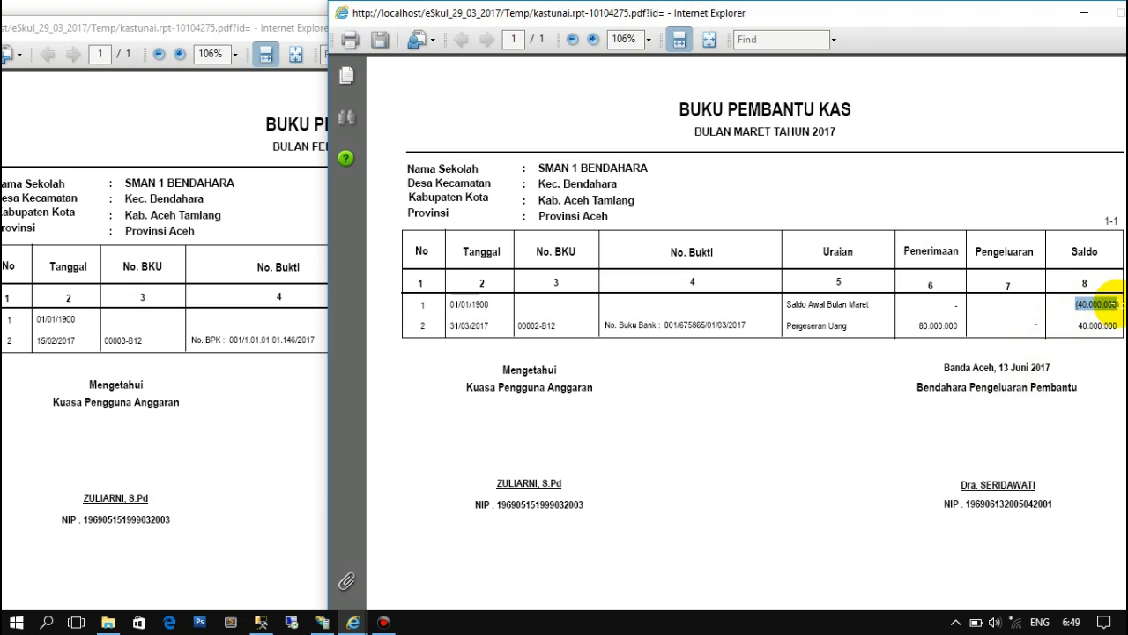
{"action": "left_click_drag", "start_coordinate": [1069, 333], "coordinate": [1113, 335]}
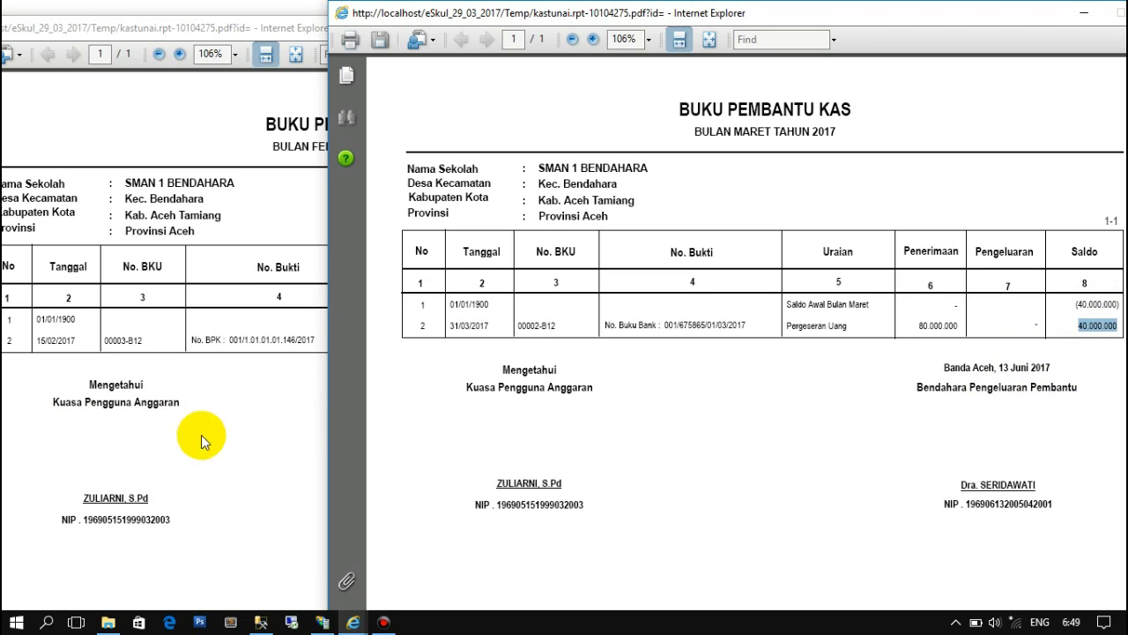
{"action": "left_click", "coordinate": [351, 622]}
{"action": "left_click", "coordinate": [280, 574]}
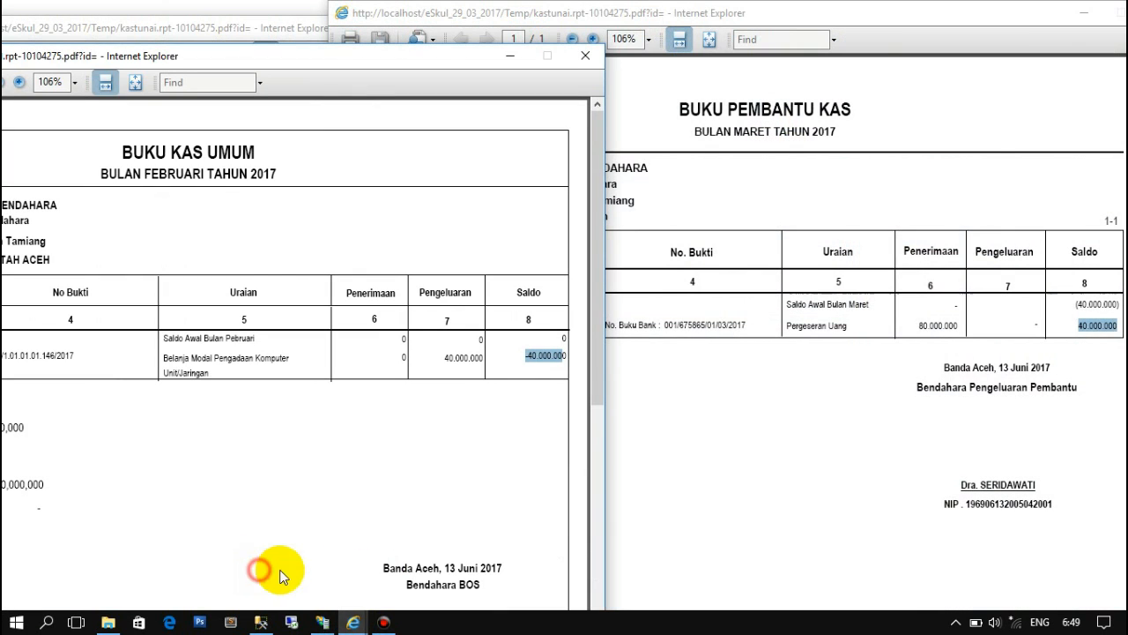
- Bring the March Buku Kas Umum report forward beside the other reports, setting aside the February Buku Pembantu Kas
{"action": "left_click", "coordinate": [353, 622]}
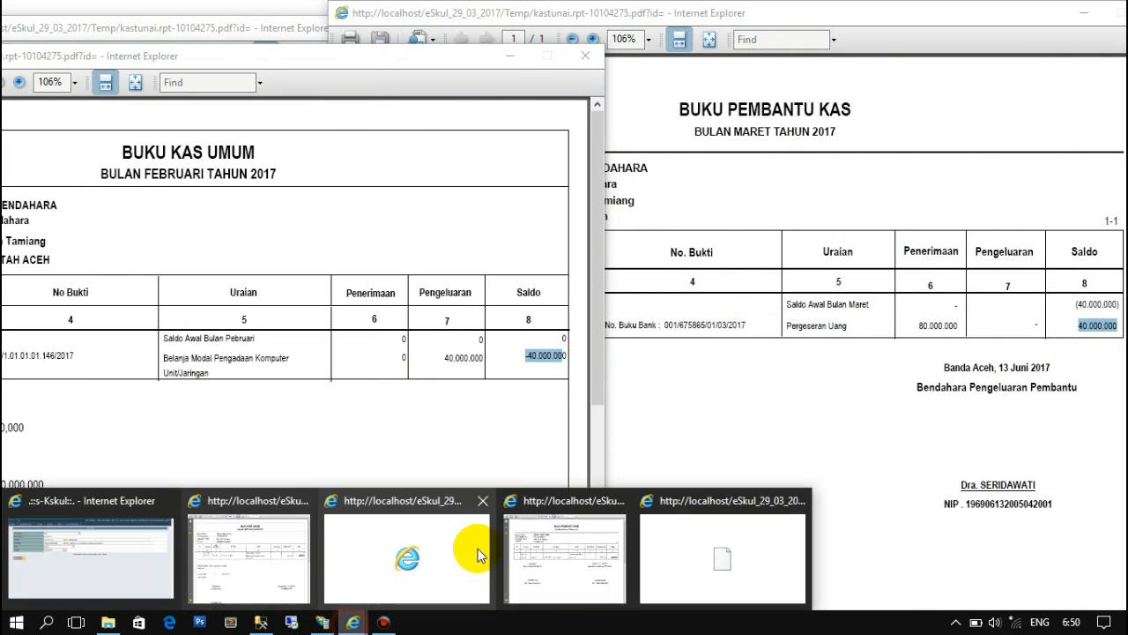
{"action": "left_click", "coordinate": [478, 549]}
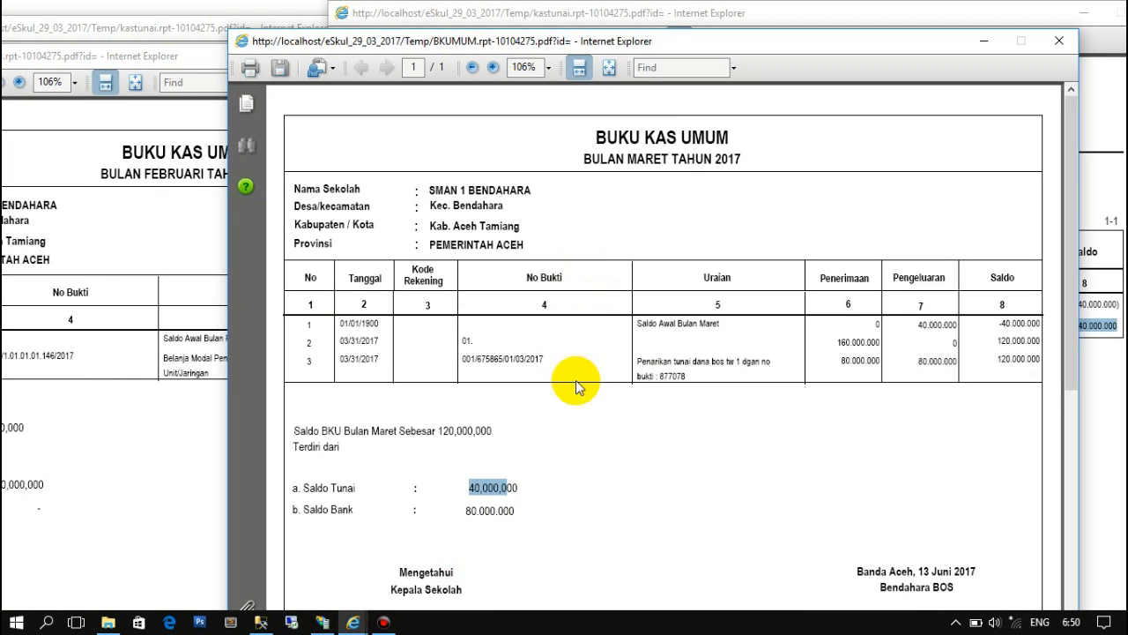
{"action": "left_click", "coordinate": [109, 53]}
{"action": "left_click", "coordinate": [512, 57]}
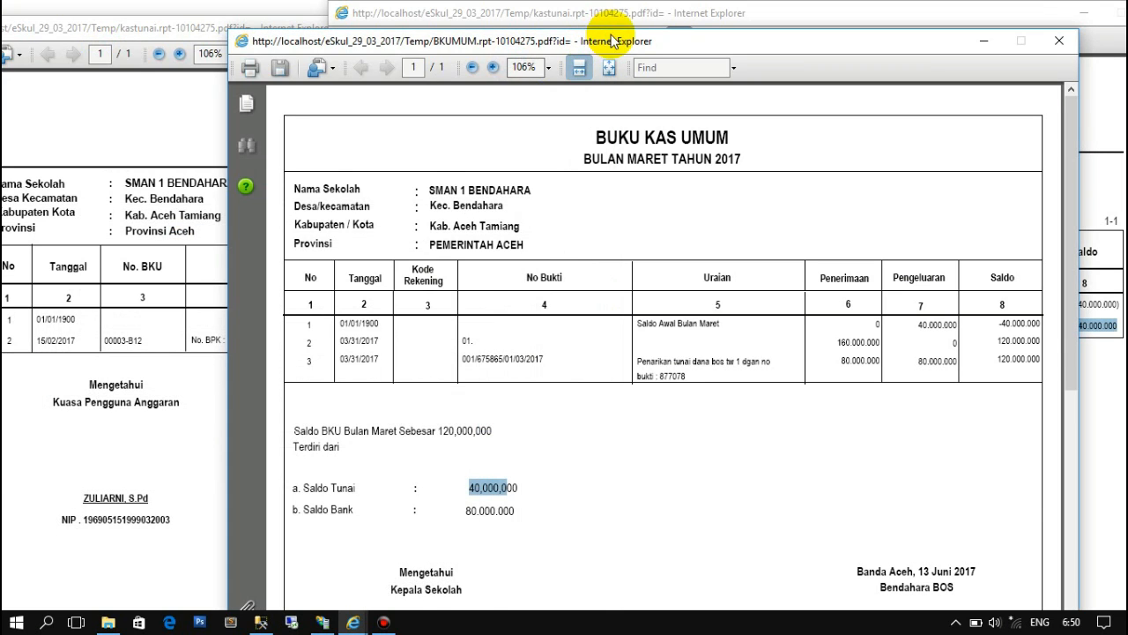
{"action": "left_click_drag", "start_coordinate": [612, 38], "coordinate": [331, 44]}
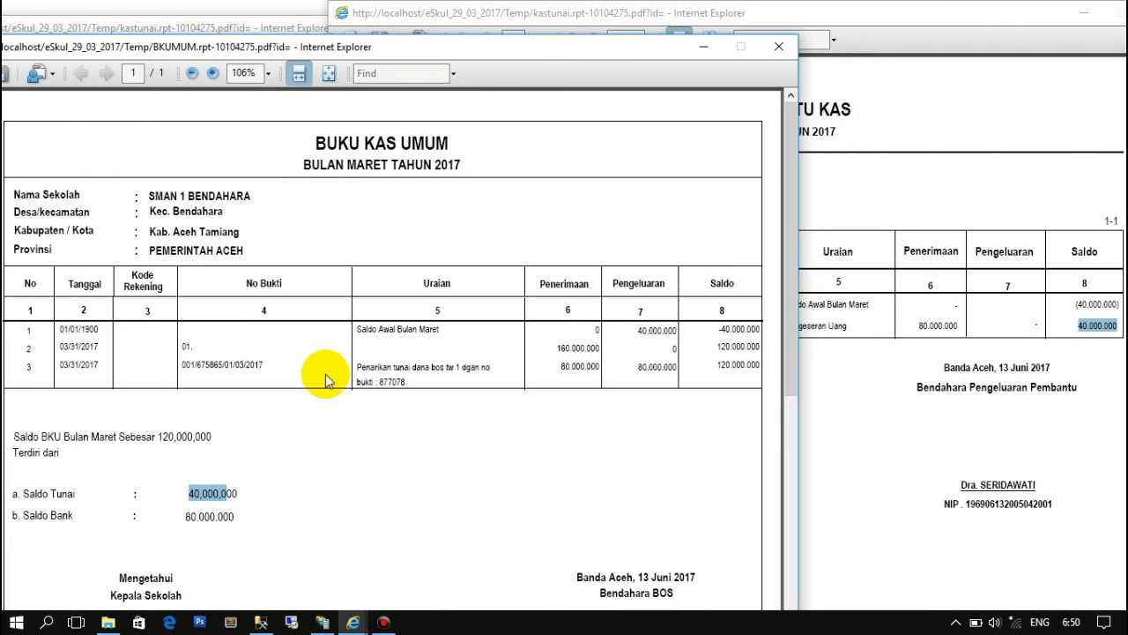
- Match the March Buku Pembantu Kas closing saldo 40.000.000 against the Buku Kas Umum Saldo Tunai 40,000,000
{"action": "left_click", "coordinate": [1073, 345]}
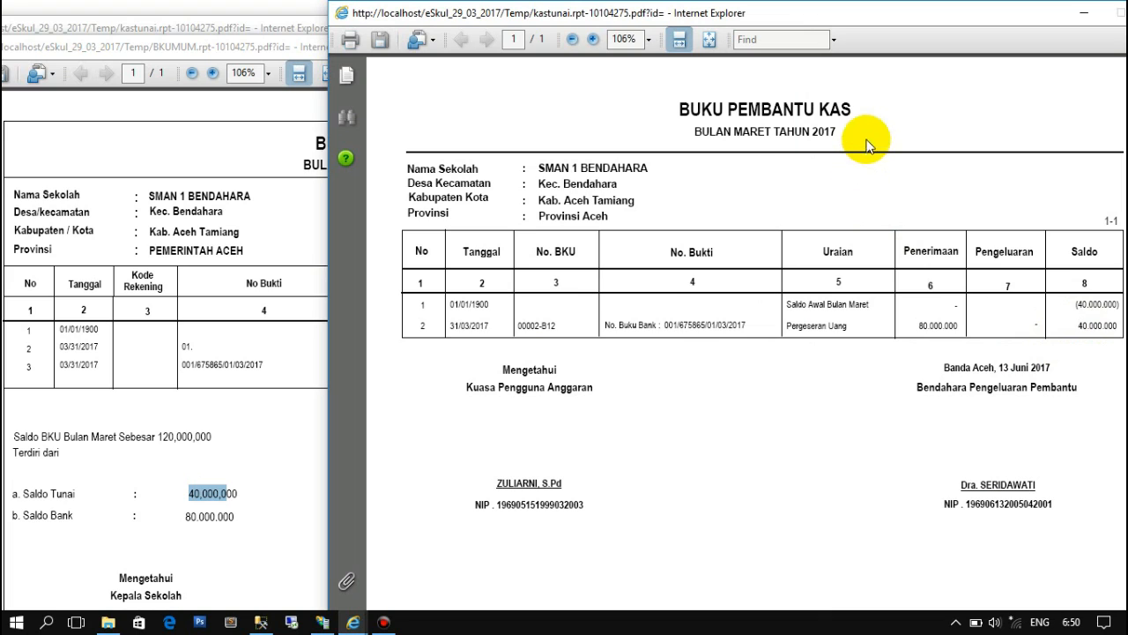
{"action": "double_click", "coordinate": [1089, 328]}
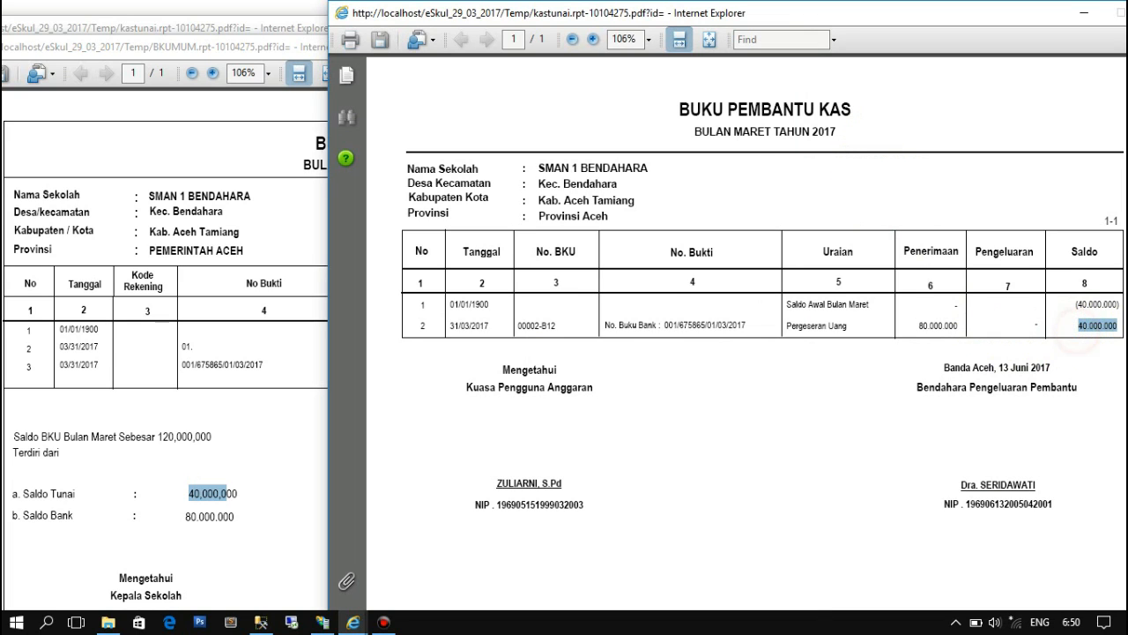
{"action": "left_click", "coordinate": [276, 518]}
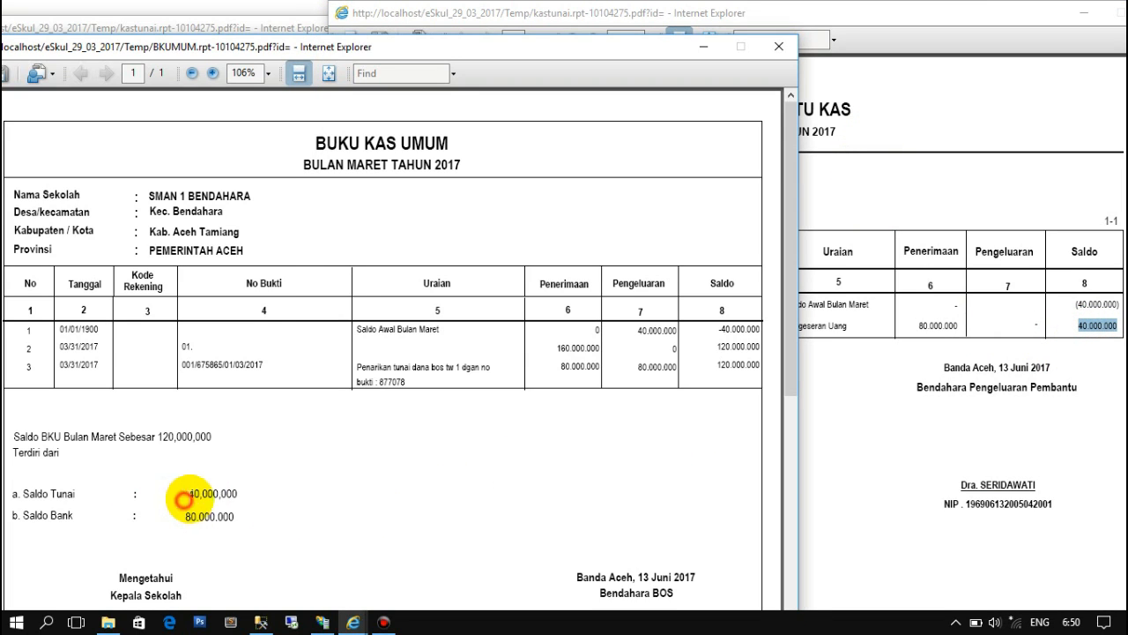
{"action": "left_click_drag", "start_coordinate": [188, 492], "coordinate": [252, 493]}
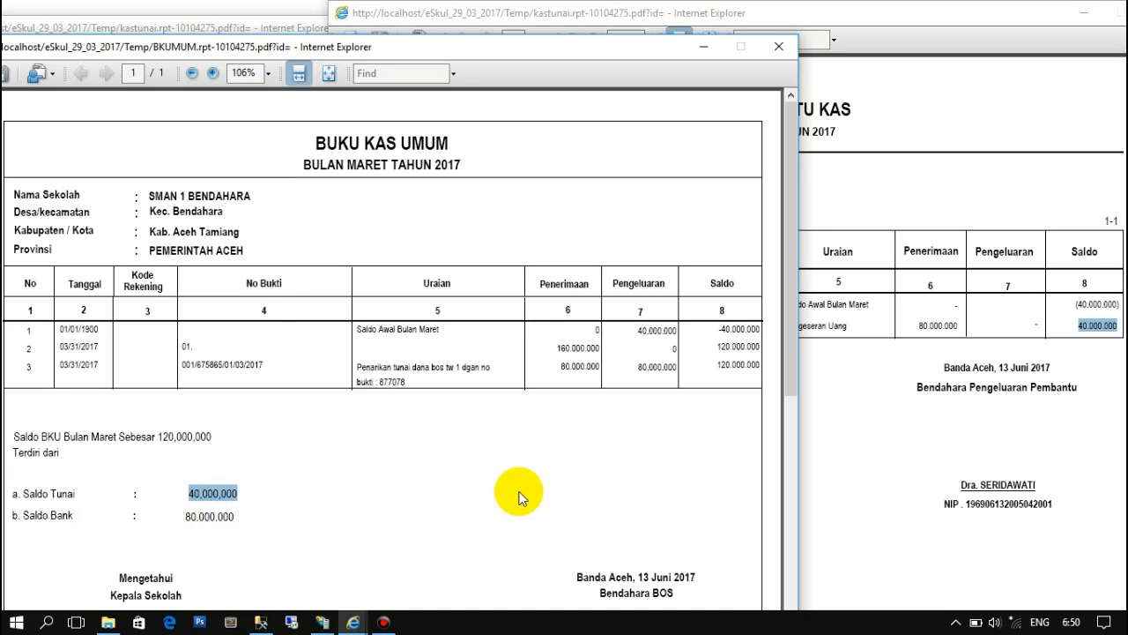
{"action": "left_click", "coordinate": [863, 454]}
{"action": "left_click", "coordinate": [1105, 325]}
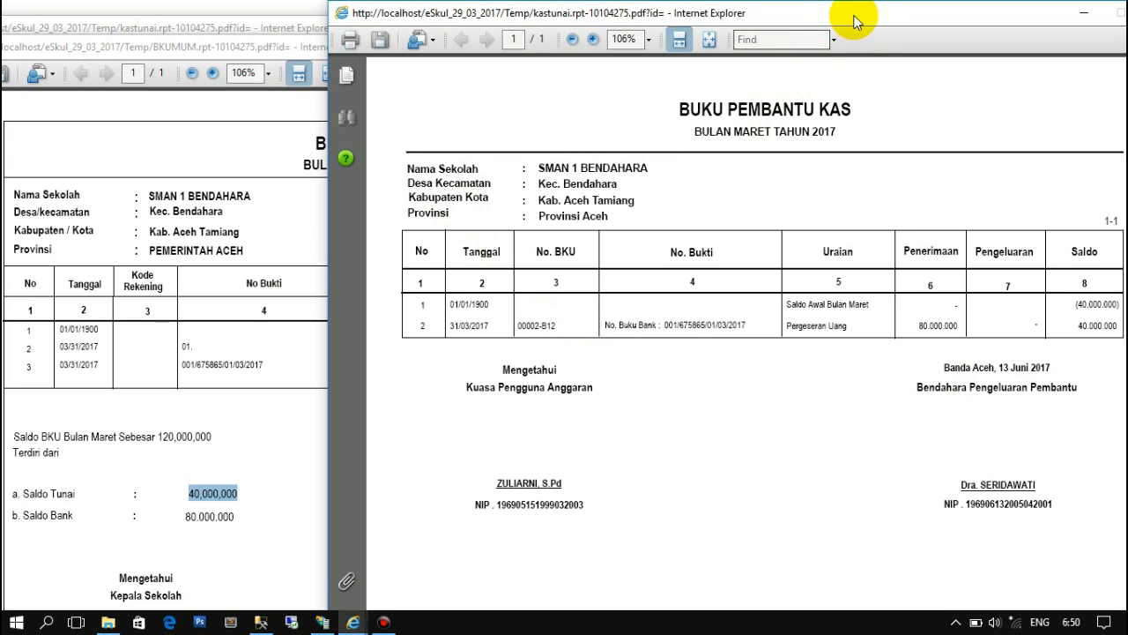
- Minimize the March Buku Pembantu Kas, March Buku Kas Umum and February report windows
{"action": "left_click_drag", "start_coordinate": [788, 18], "coordinate": [699, 63]}
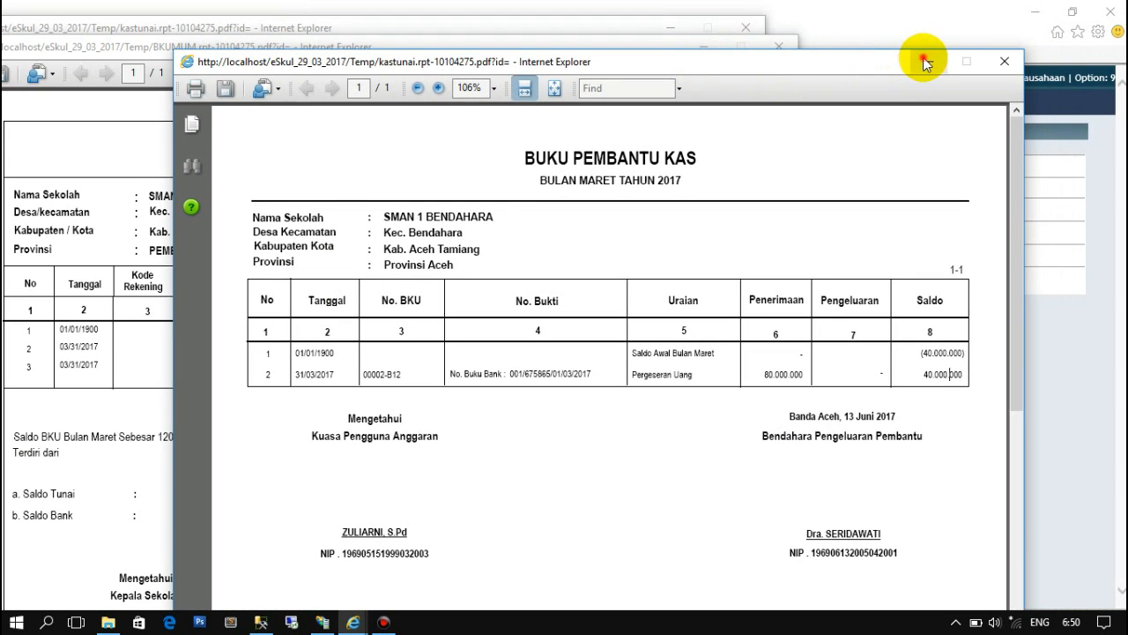
{"action": "left_click", "coordinate": [922, 61]}
{"action": "left_click", "coordinate": [704, 50]}
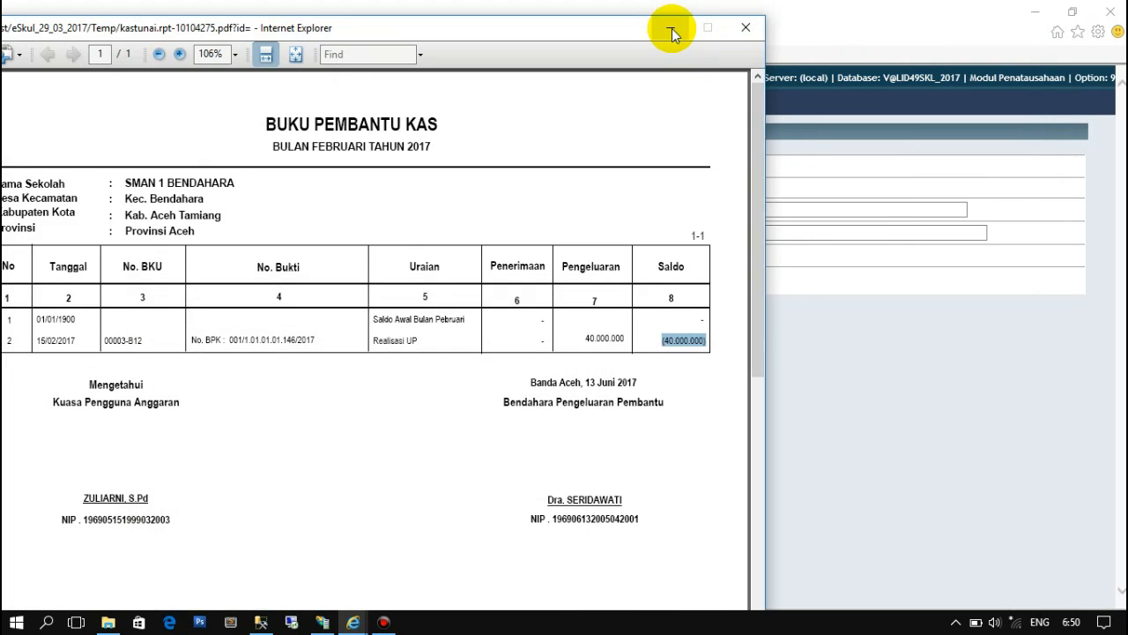
{"action": "left_click", "coordinate": [672, 30]}
- Browse the Bendahara BOS menu items Belanja, Pajak and BKU Bendahara Pengeluaran
{"action": "mouse_move", "coordinate": [104, 102]}
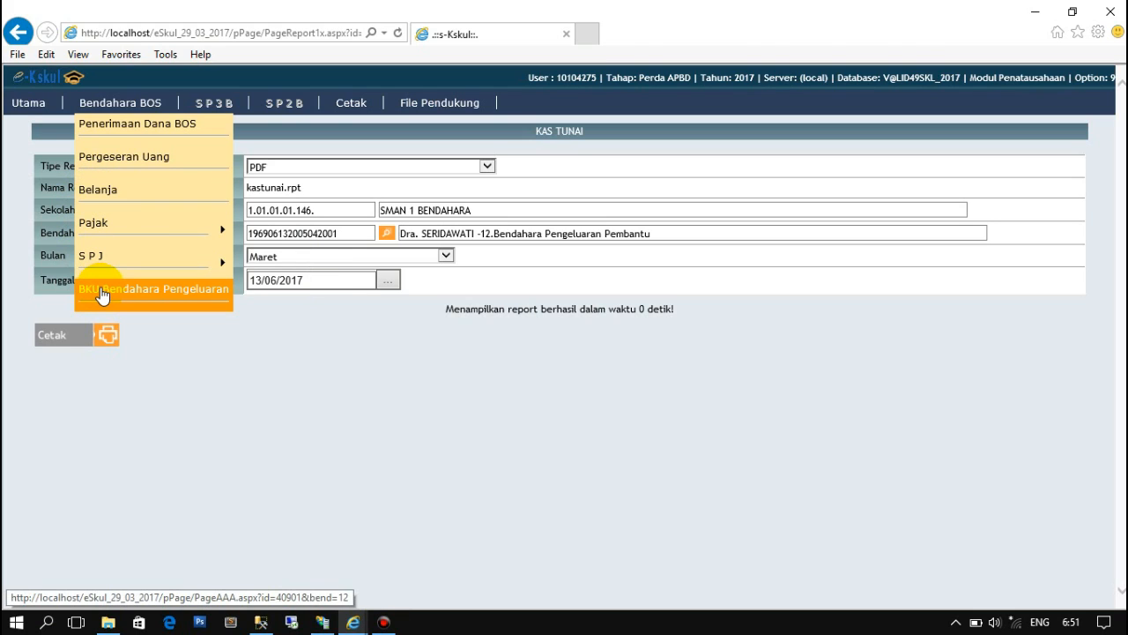
{"action": "mouse_move", "coordinate": [91, 231]}
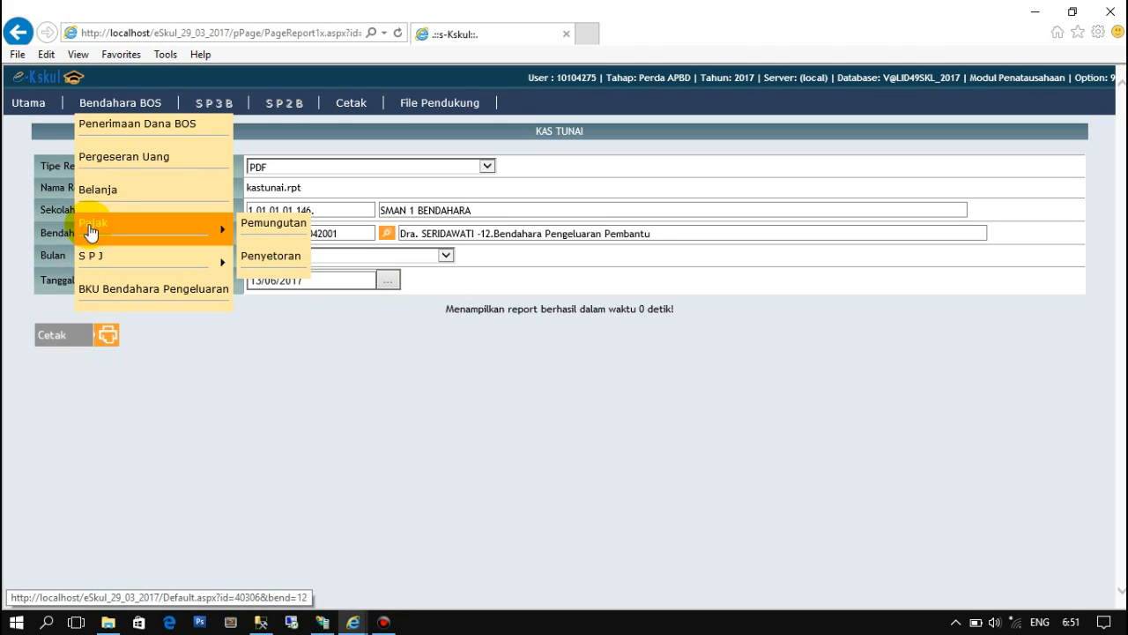